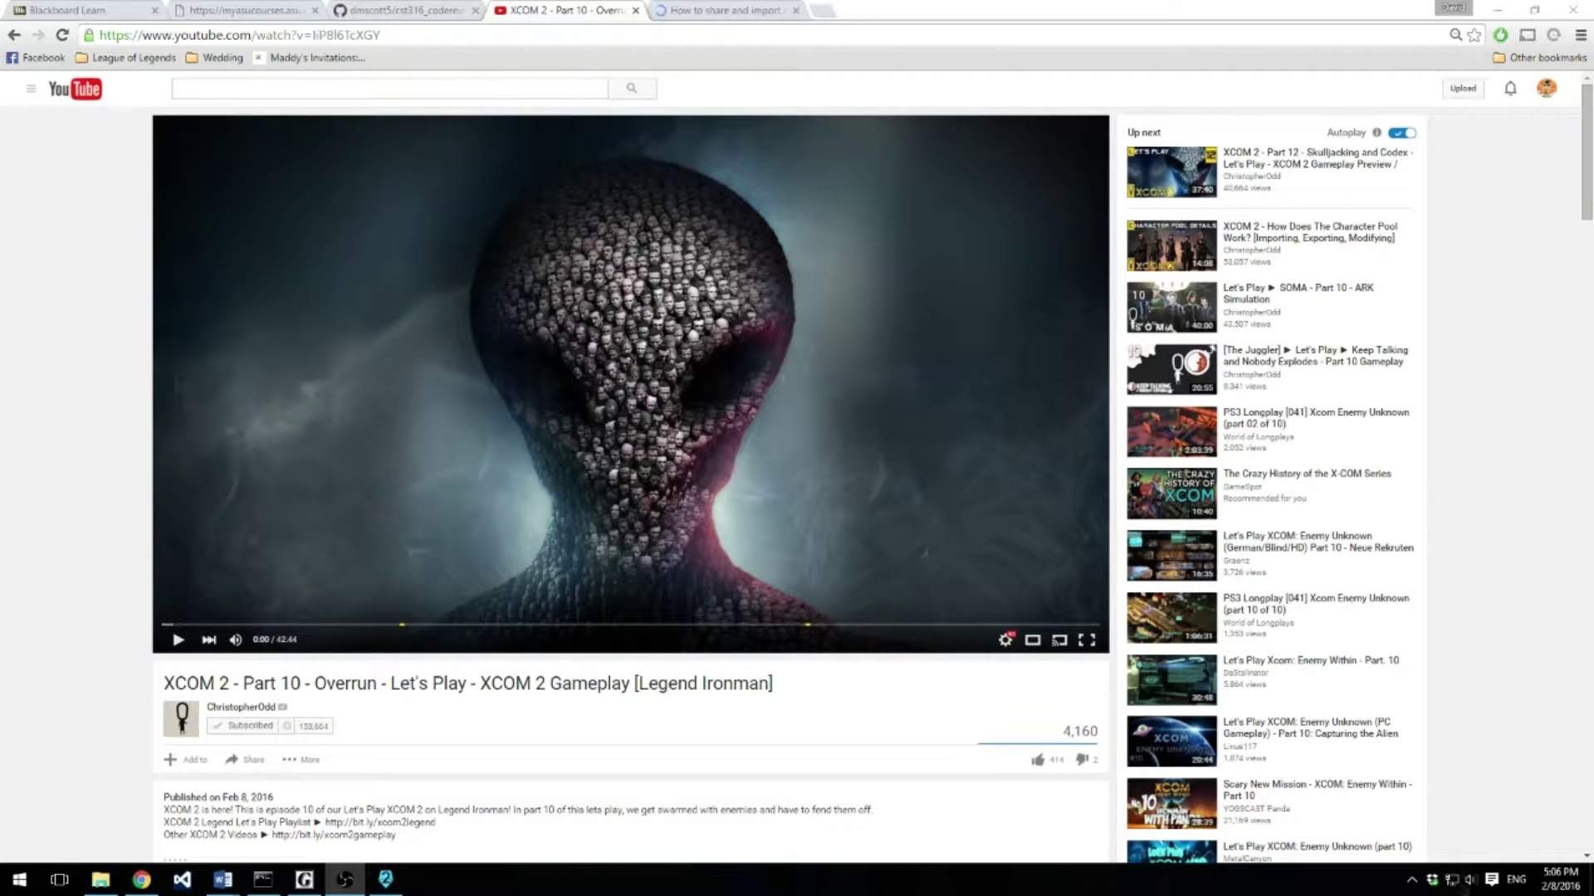
Scroll through the page and find the line about the updated character pool
{"action": "scroll", "coordinate": [103, 622], "scroll_direction": "down", "scroll_amount": 1}
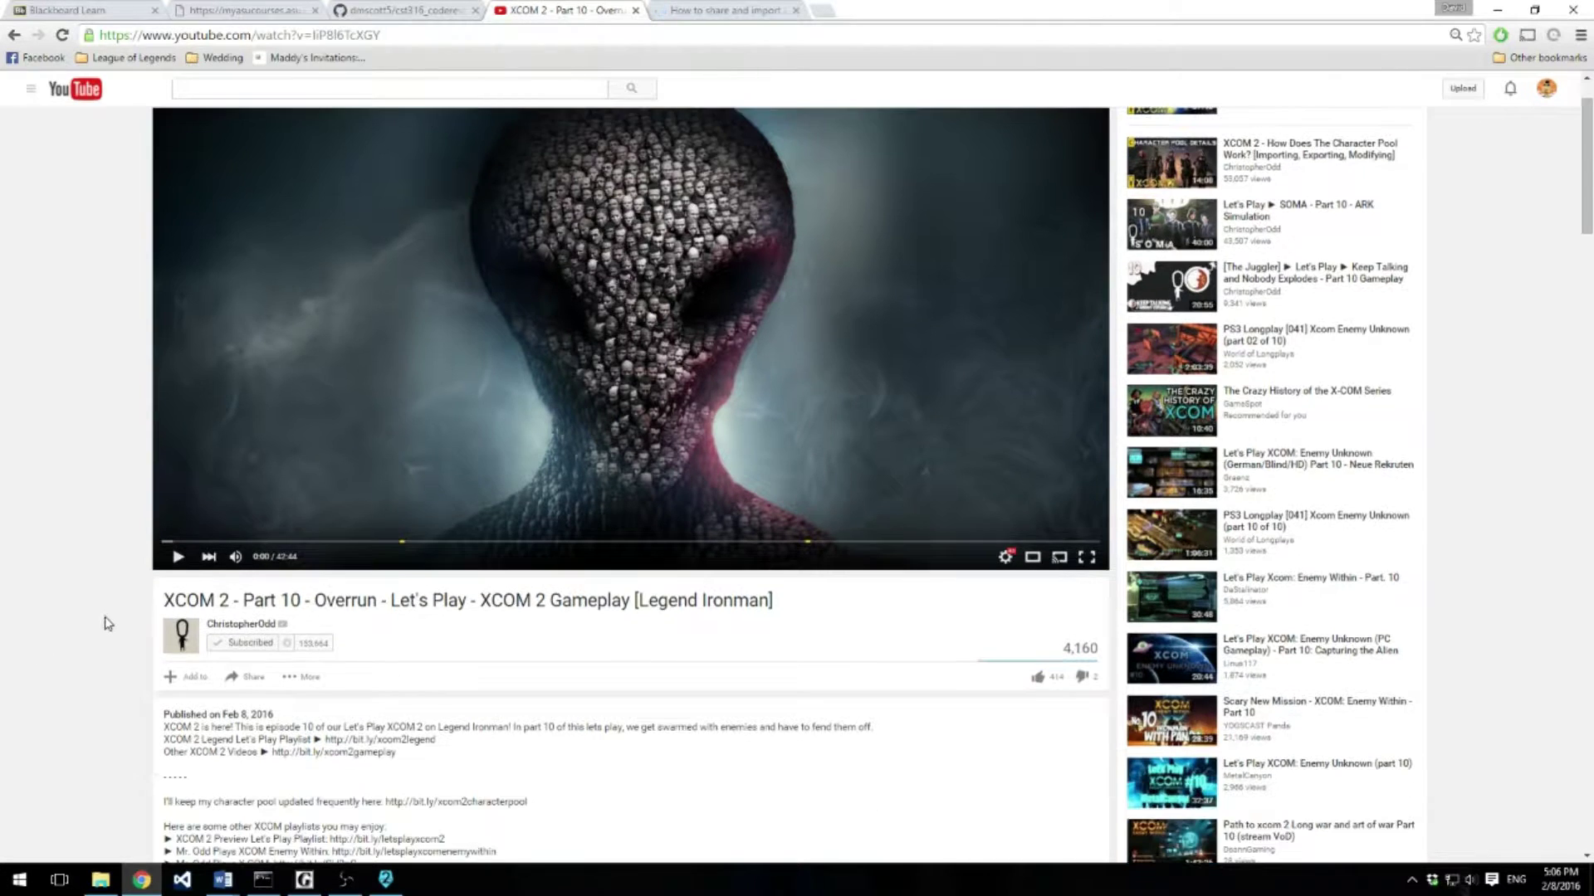
{"action": "scroll", "coordinate": [95, 626], "scroll_direction": "down", "scroll_amount": 1}
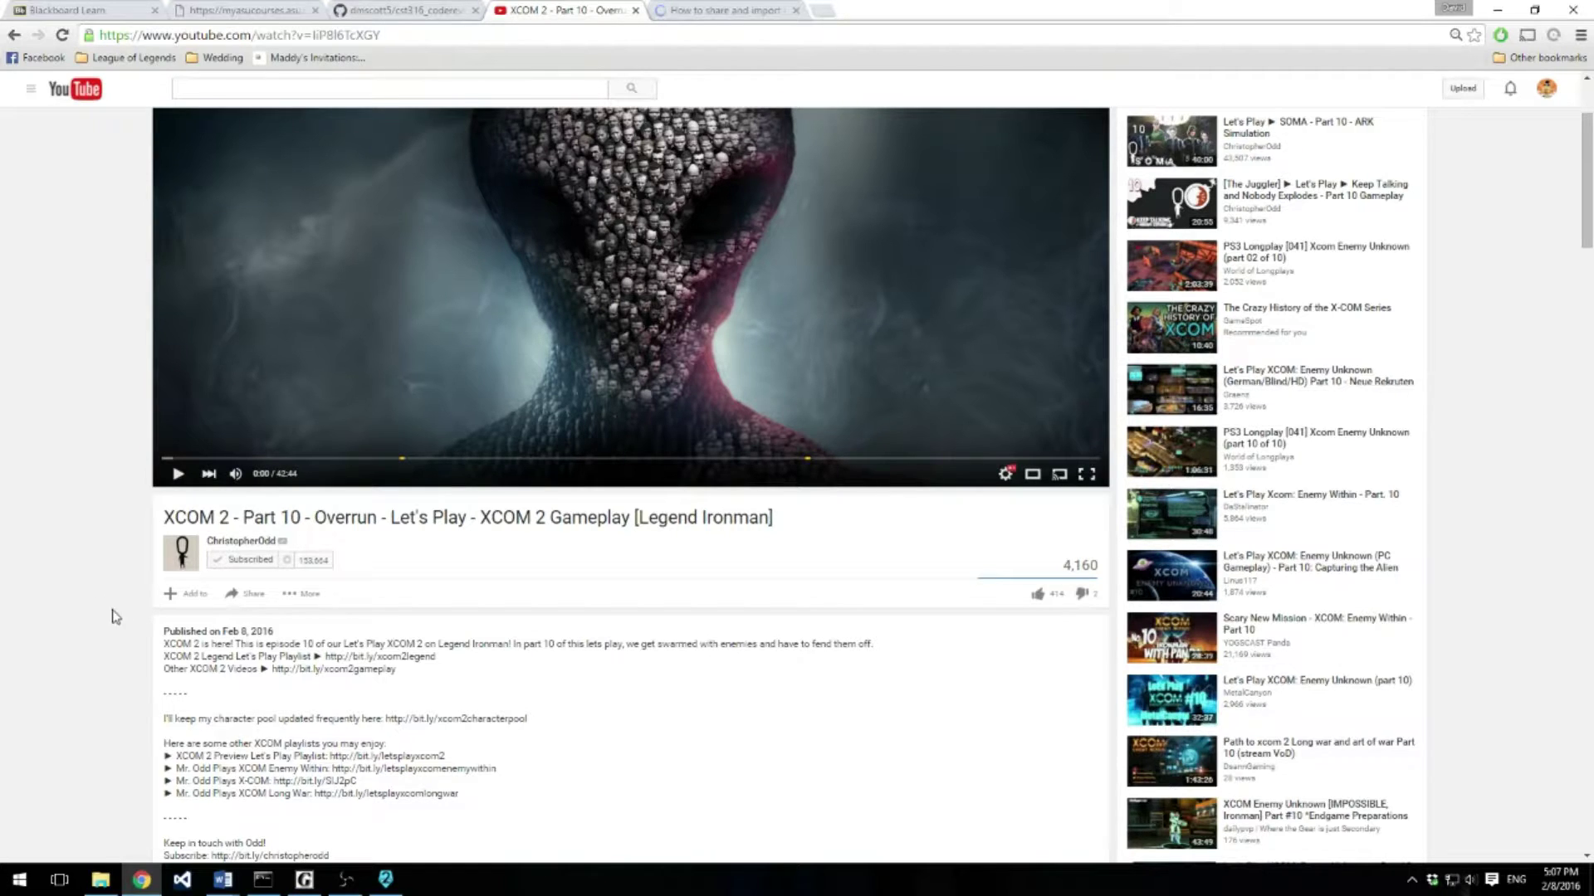
{"action": "scroll", "coordinate": [94, 603], "scroll_direction": "up", "scroll_amount": 2}
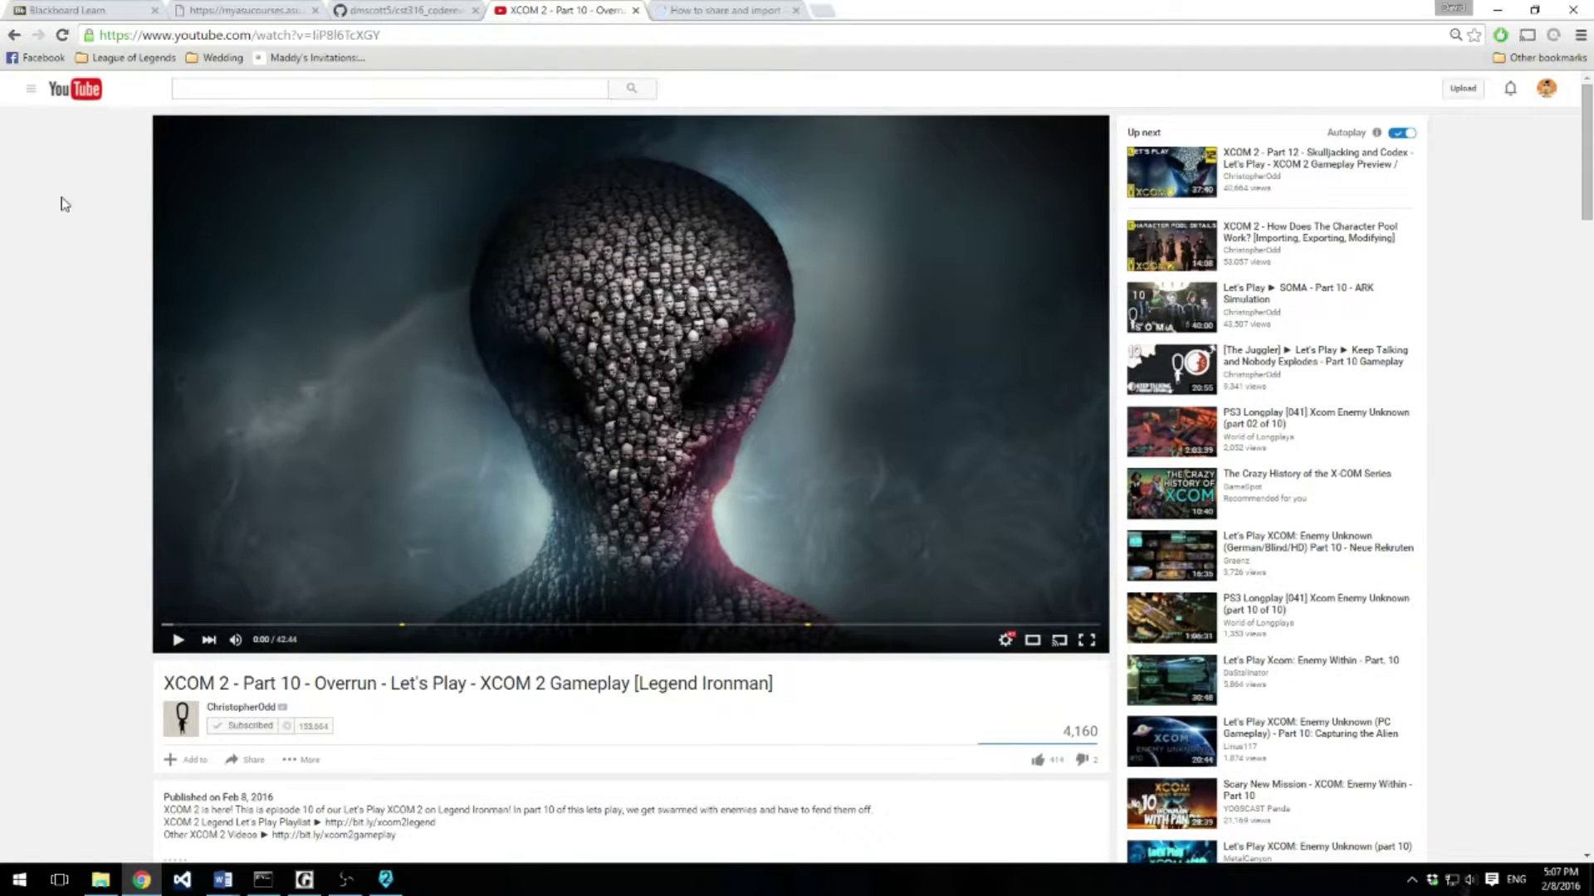
{"action": "scroll", "coordinate": [91, 280], "scroll_direction": "down", "scroll_amount": 2}
{"action": "scroll", "coordinate": [39, 170], "scroll_direction": "down", "scroll_amount": 1}
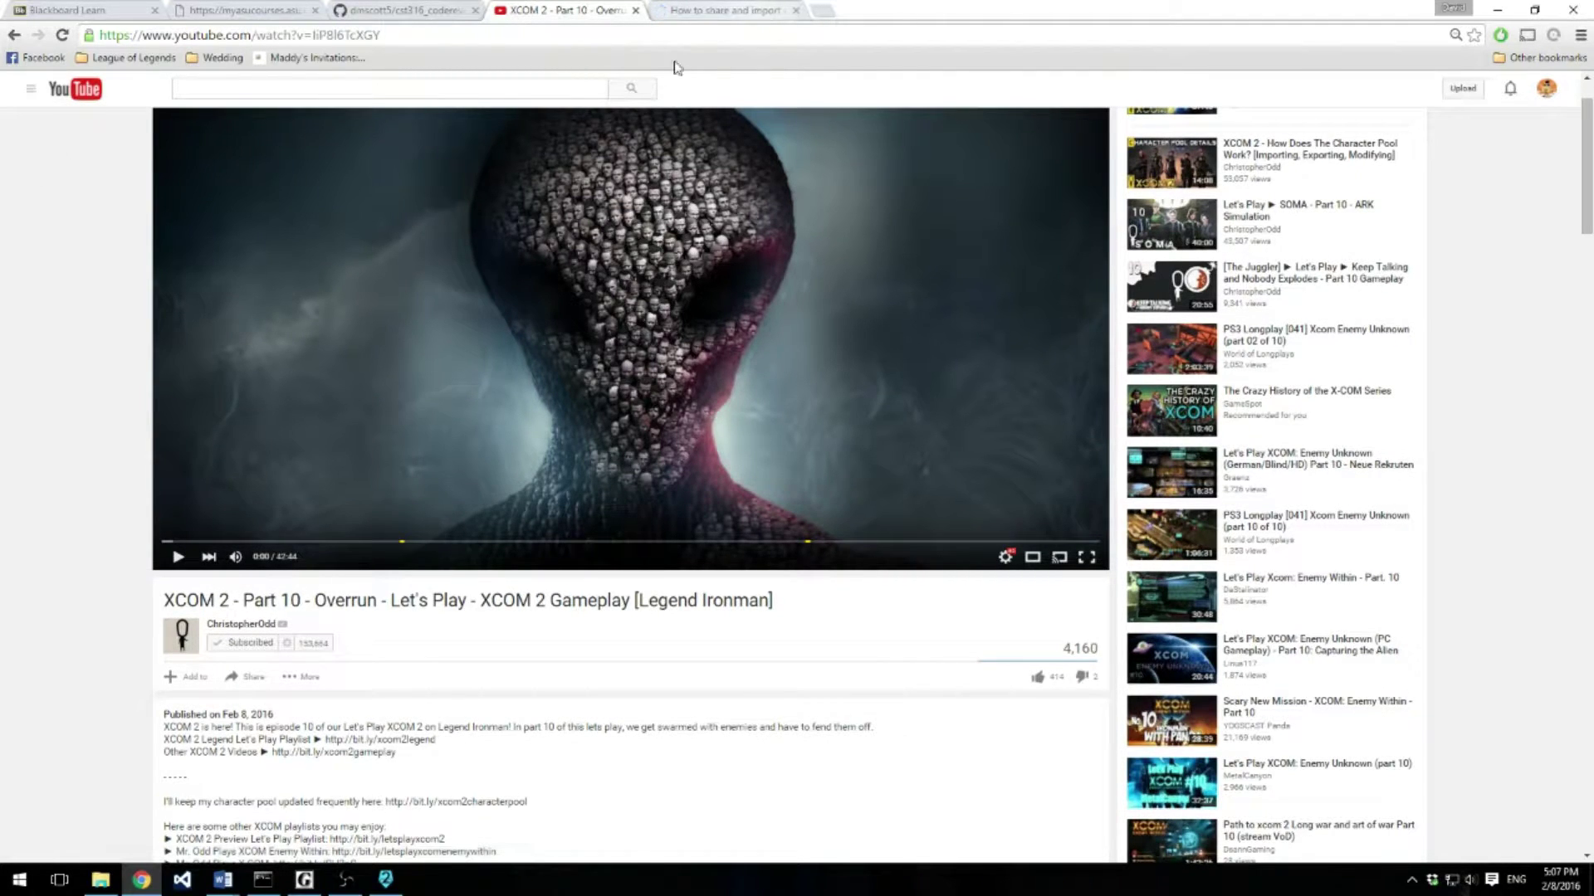
{"action": "scroll", "coordinate": [67, 472], "scroll_direction": "down", "scroll_amount": 1}
{"action": "scroll", "coordinate": [94, 452], "scroll_direction": "up", "scroll_amount": 2}
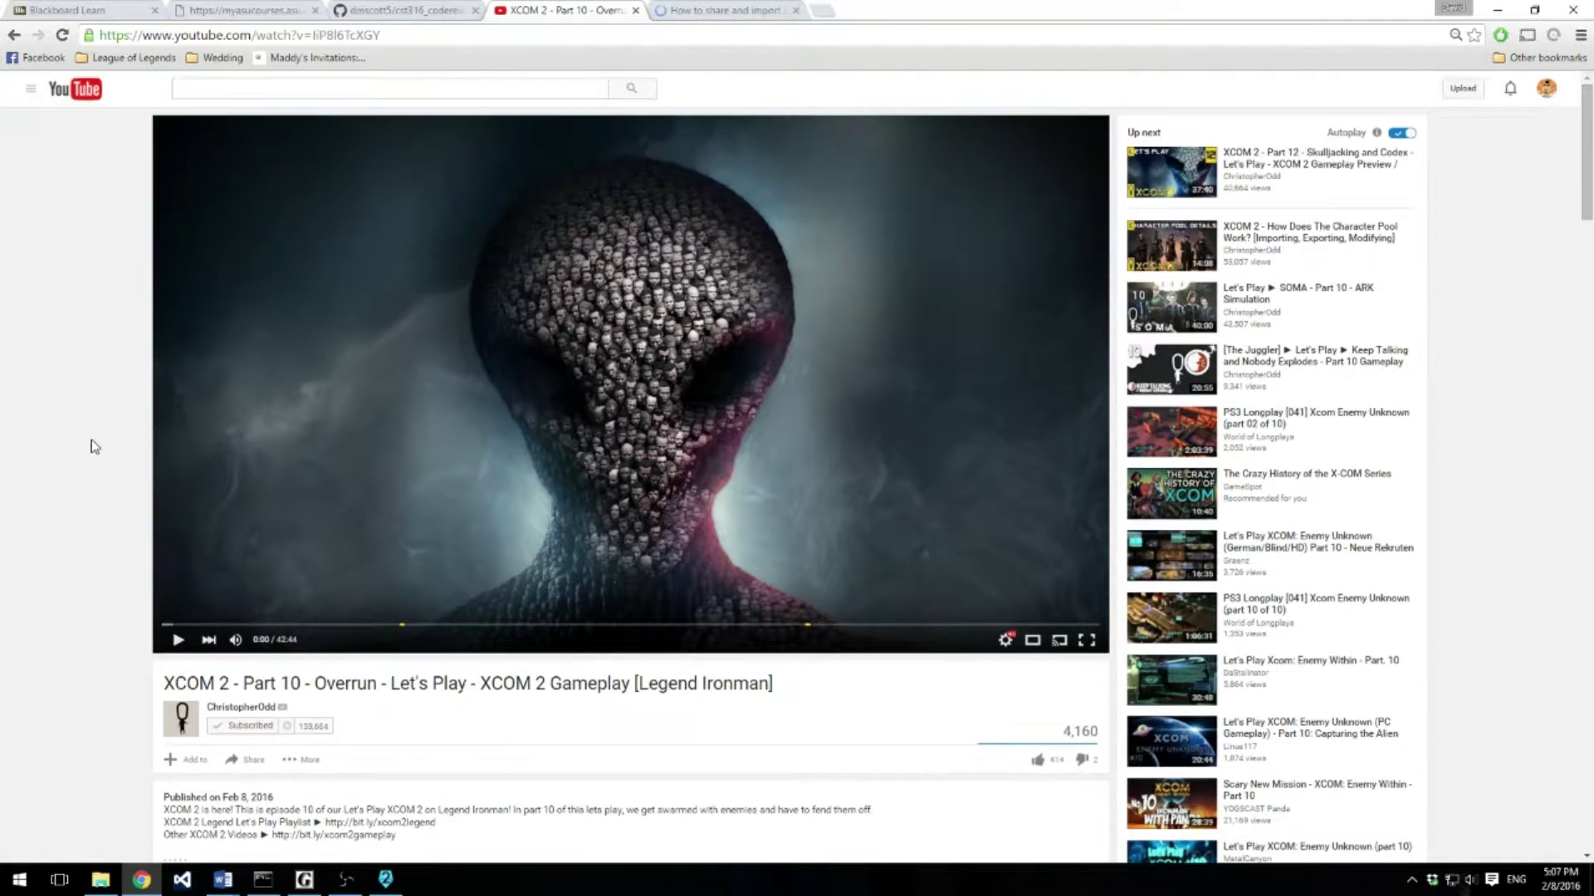
{"action": "scroll", "coordinate": [83, 537], "scroll_direction": "down", "scroll_amount": 1}
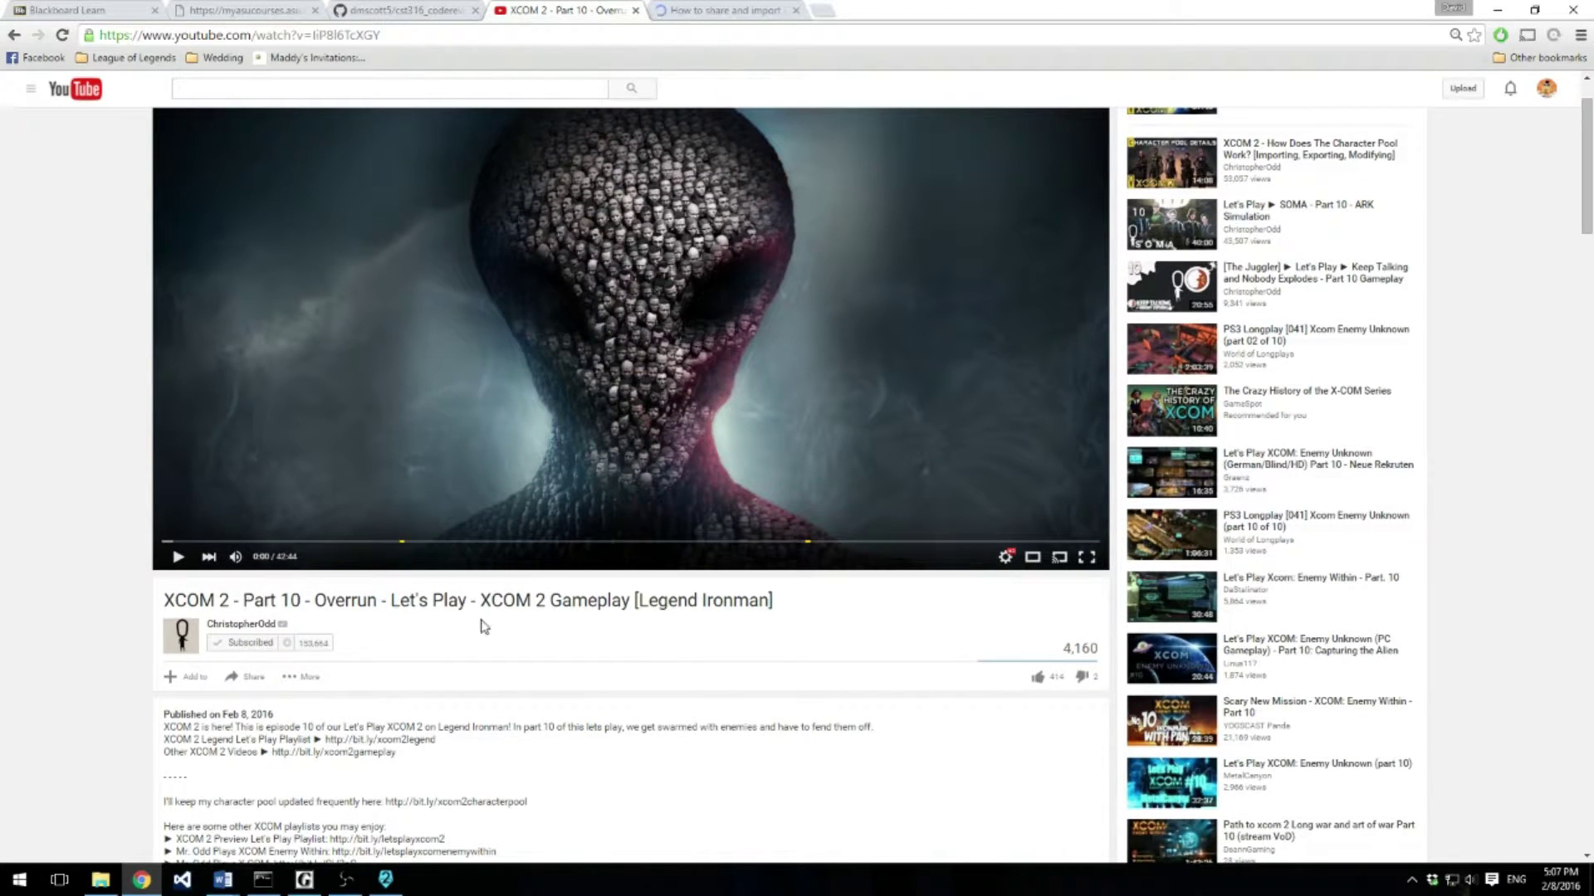
{"action": "scroll", "coordinate": [98, 662], "scroll_direction": "down", "scroll_amount": 1}
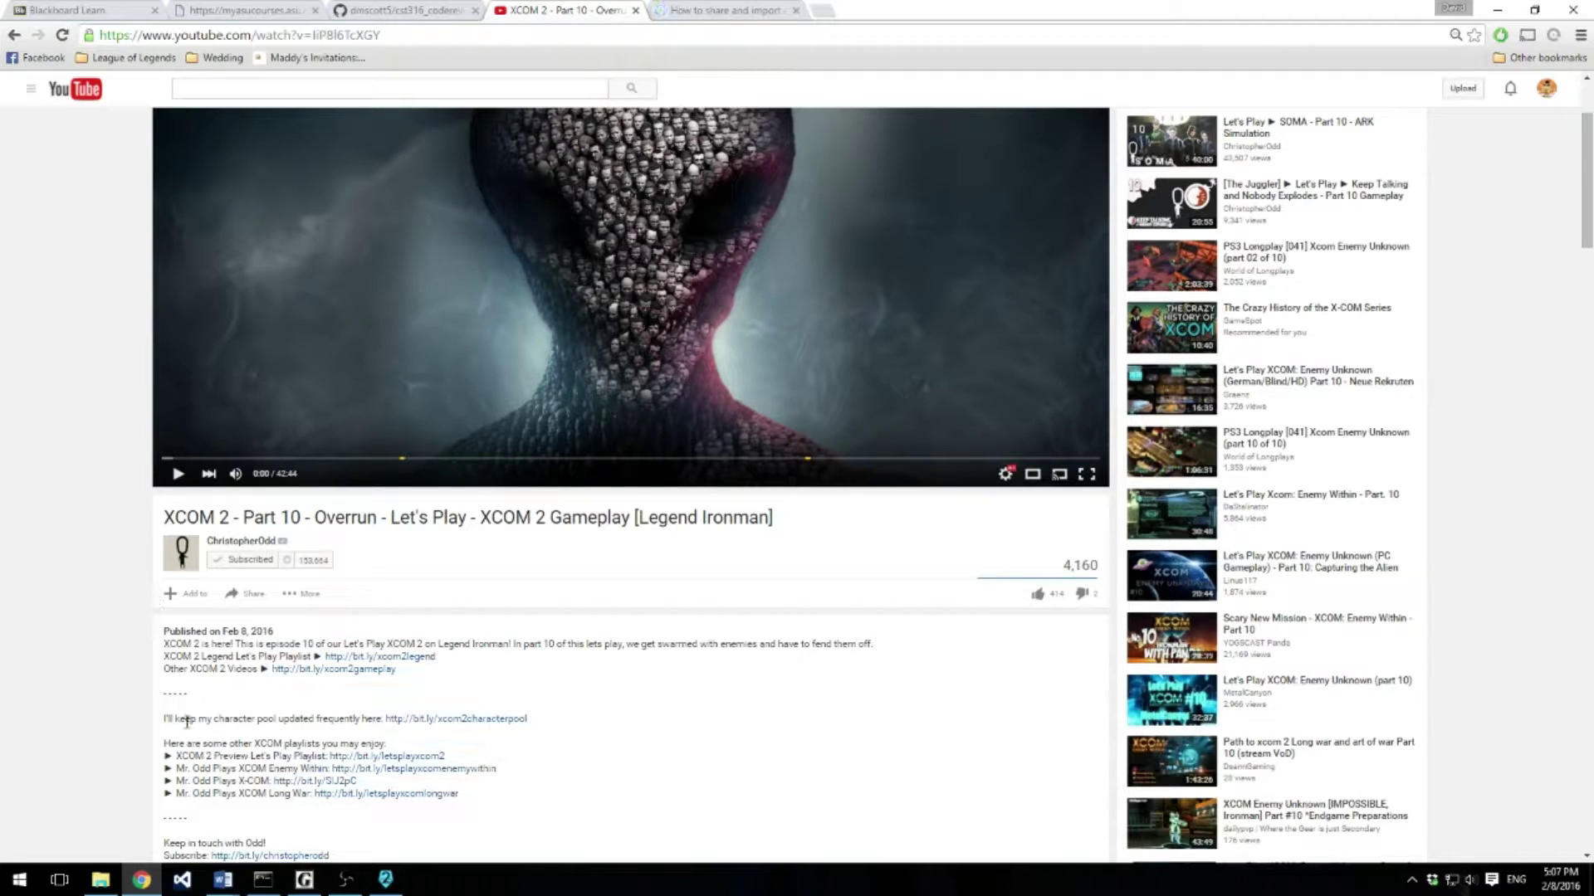
{"action": "left_click_drag", "start_coordinate": [165, 718], "coordinate": [342, 720]}
{"action": "left_click", "coordinate": [339, 720]}
Follow the shared pool link and download Feb 8 2016 1211 AM.bin from Dropbox
{"action": "left_click", "coordinate": [484, 719]}
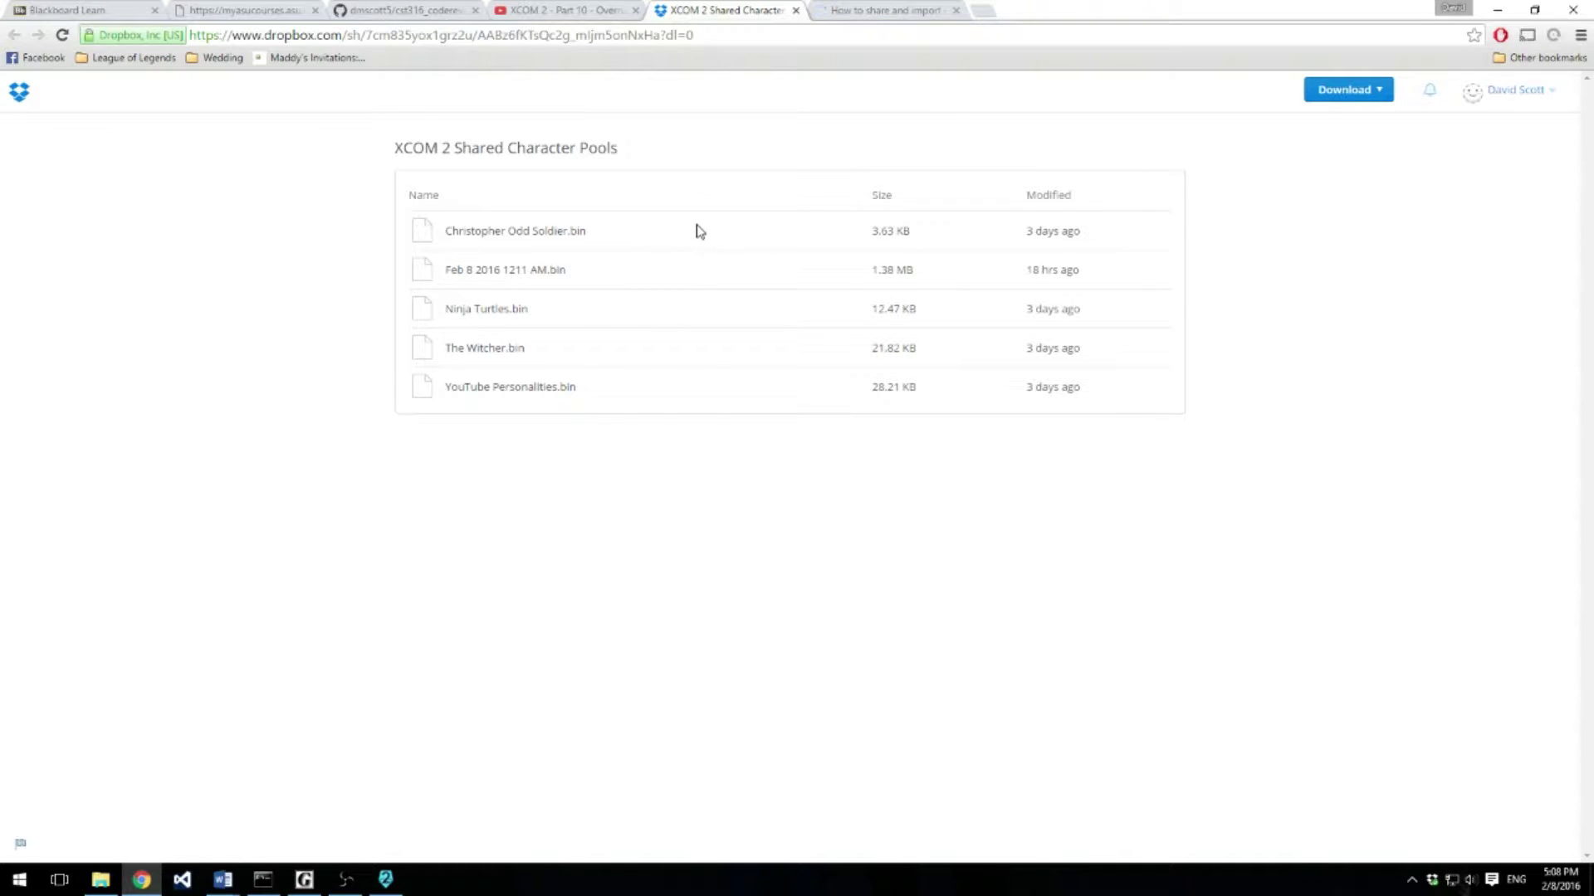
{"action": "left_click", "coordinate": [534, 273]}
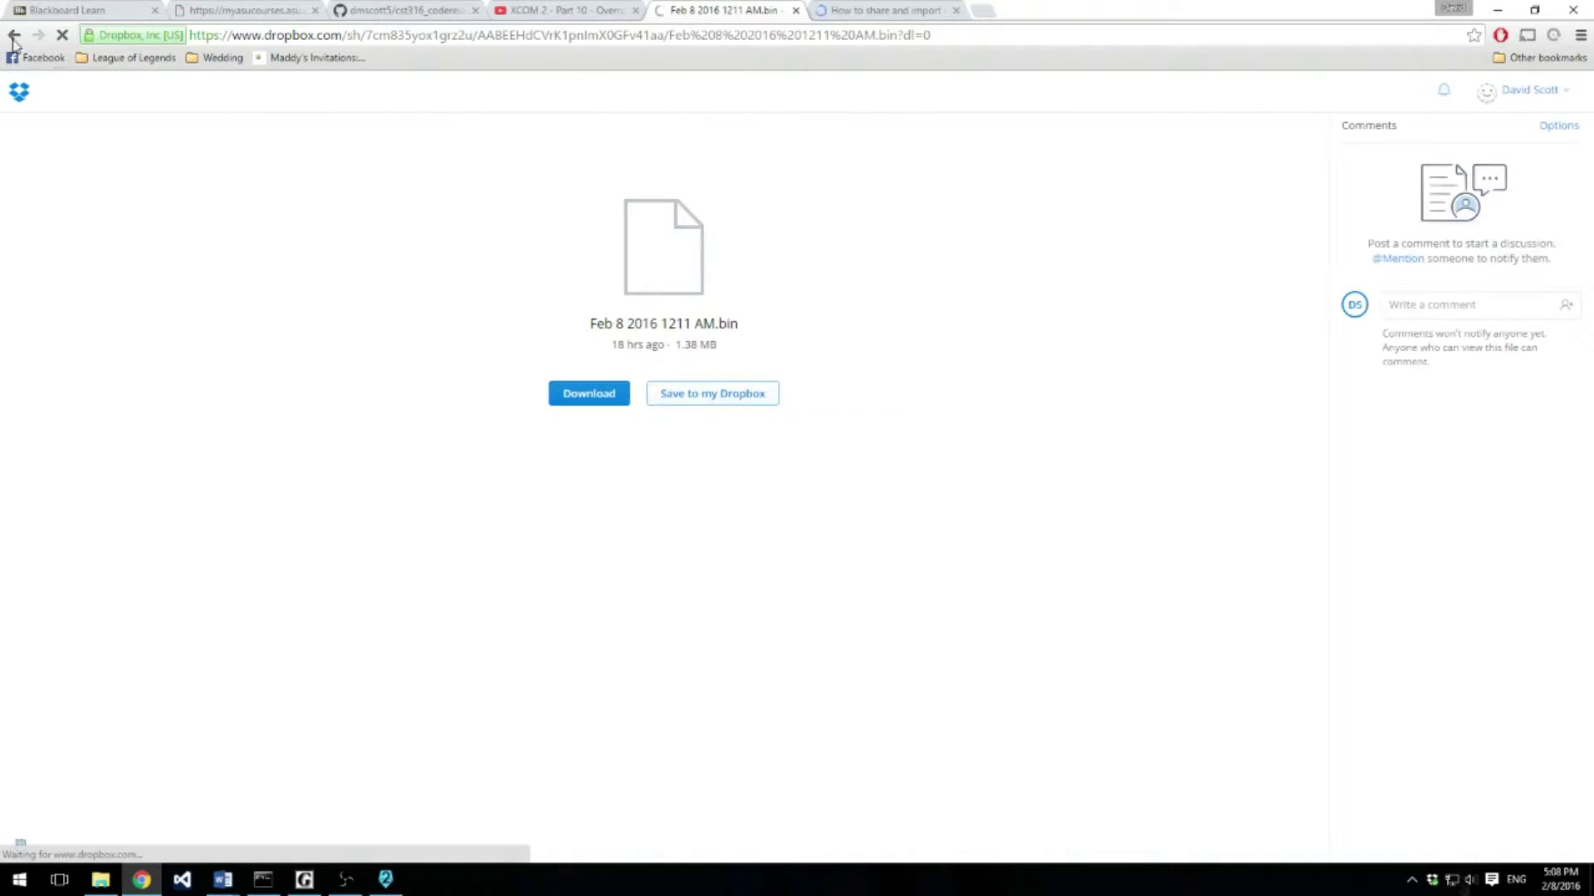
{"action": "key", "text": "alt+Left"}
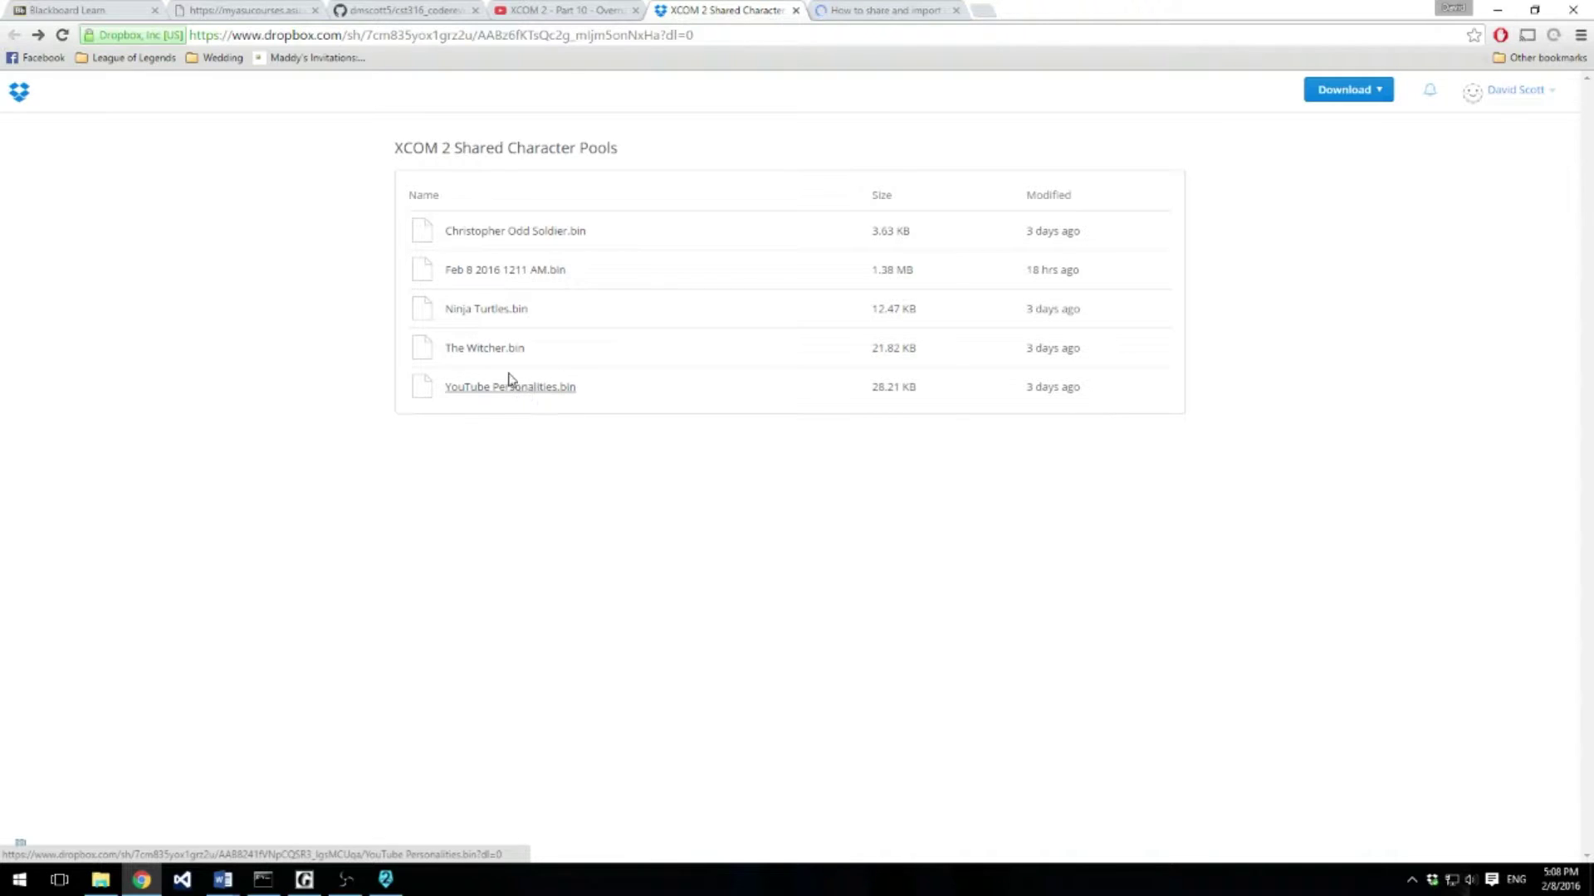
{"action": "left_click", "coordinate": [534, 276]}
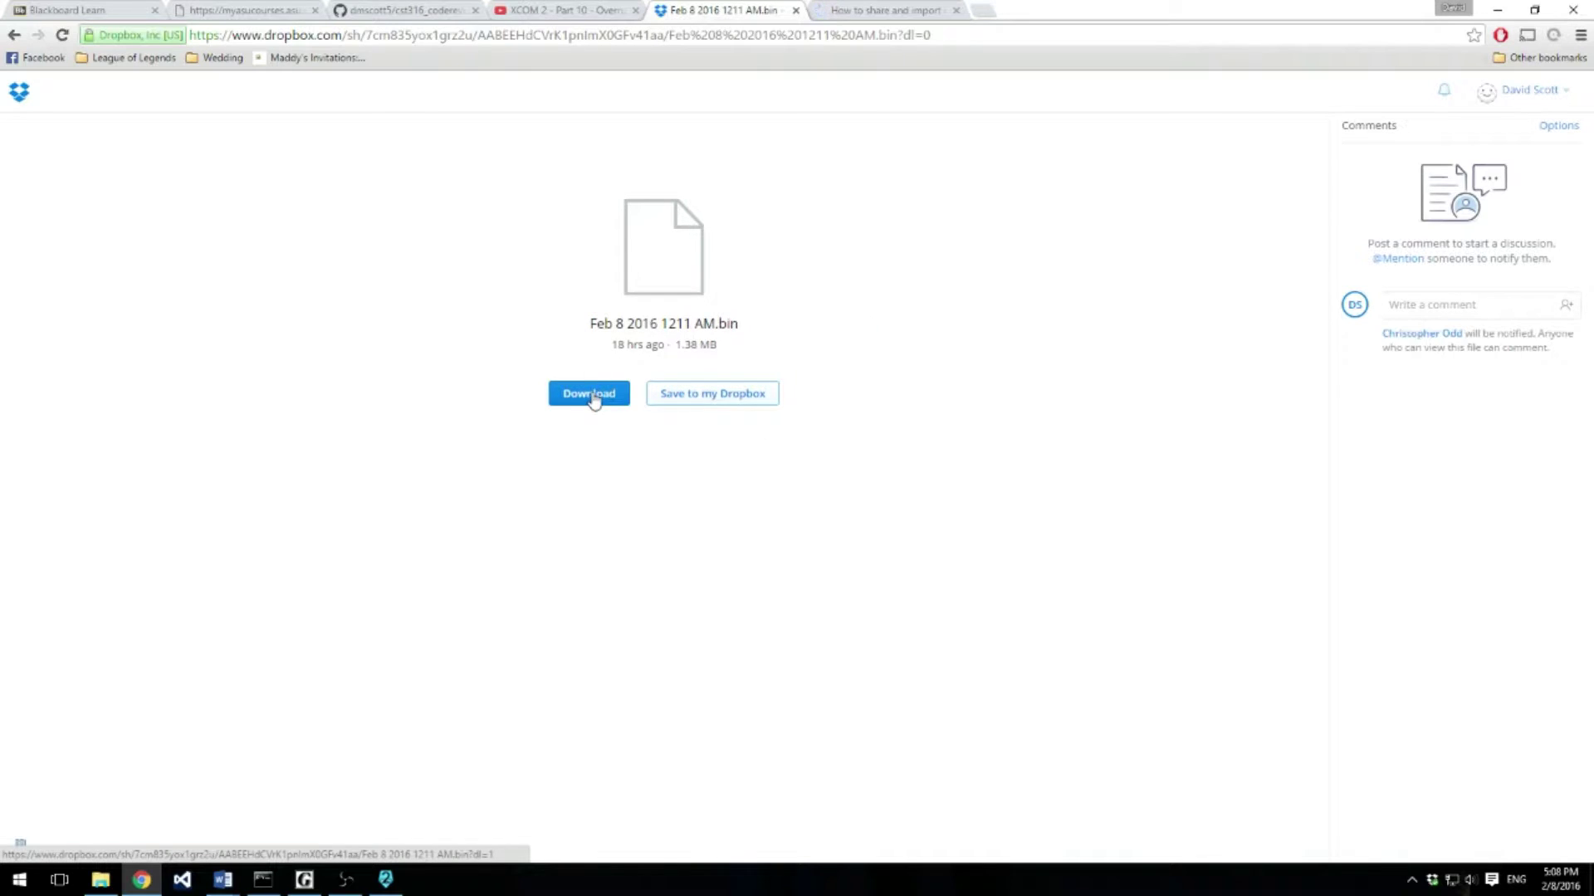
{"action": "left_click", "coordinate": [577, 401]}
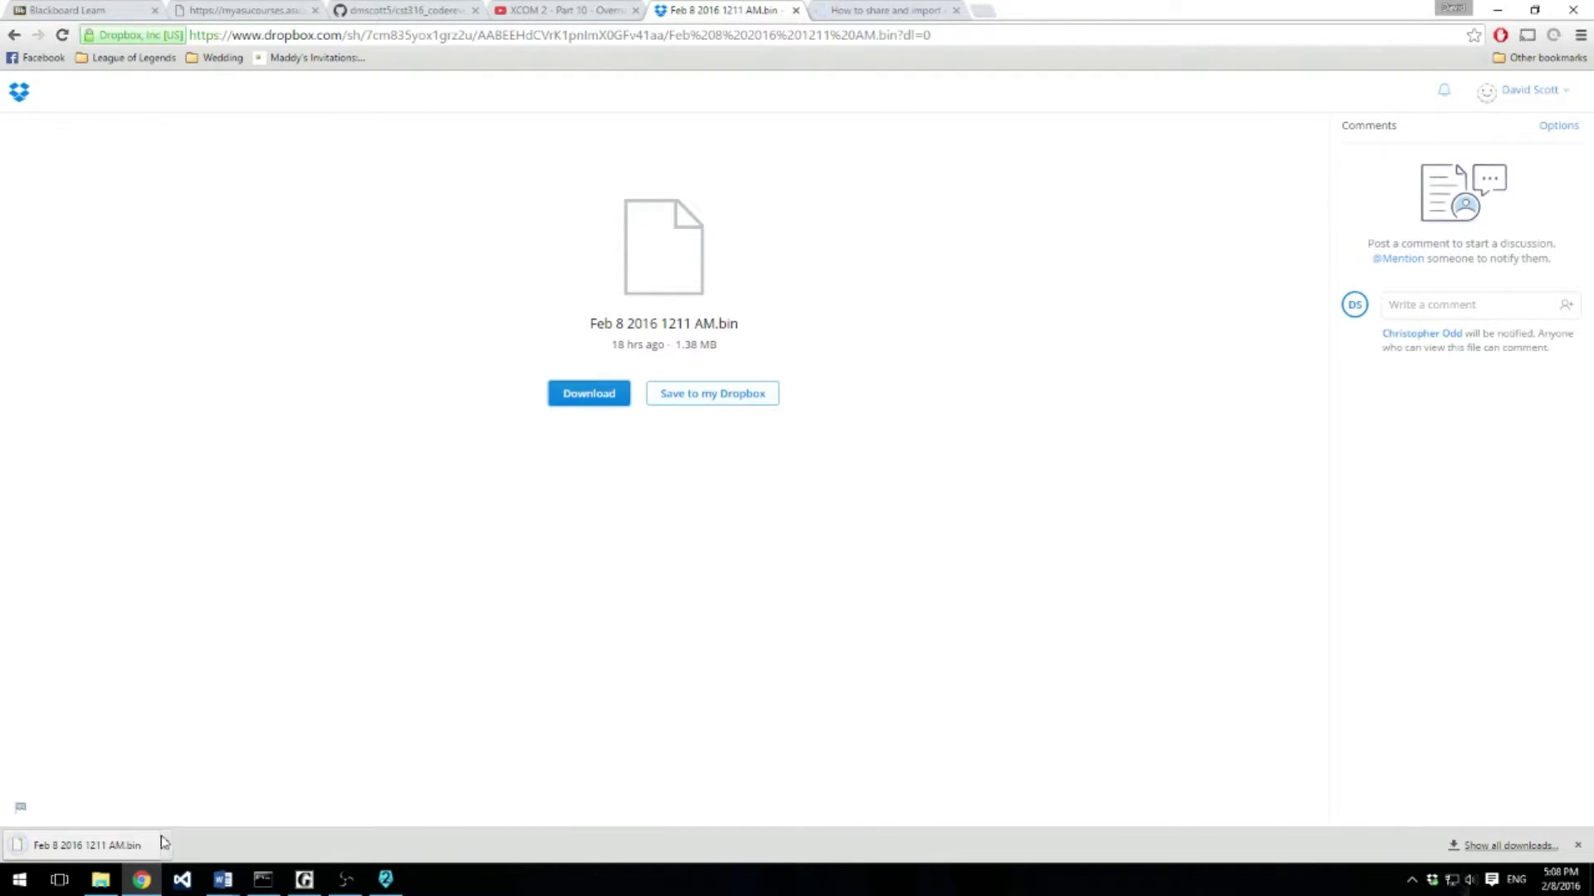
Show the downloaded Feb 8 2016 1211 AM.bin in its Downloads folder
{"action": "left_click", "coordinate": [166, 841]}
{"action": "left_click", "coordinate": [220, 789]}
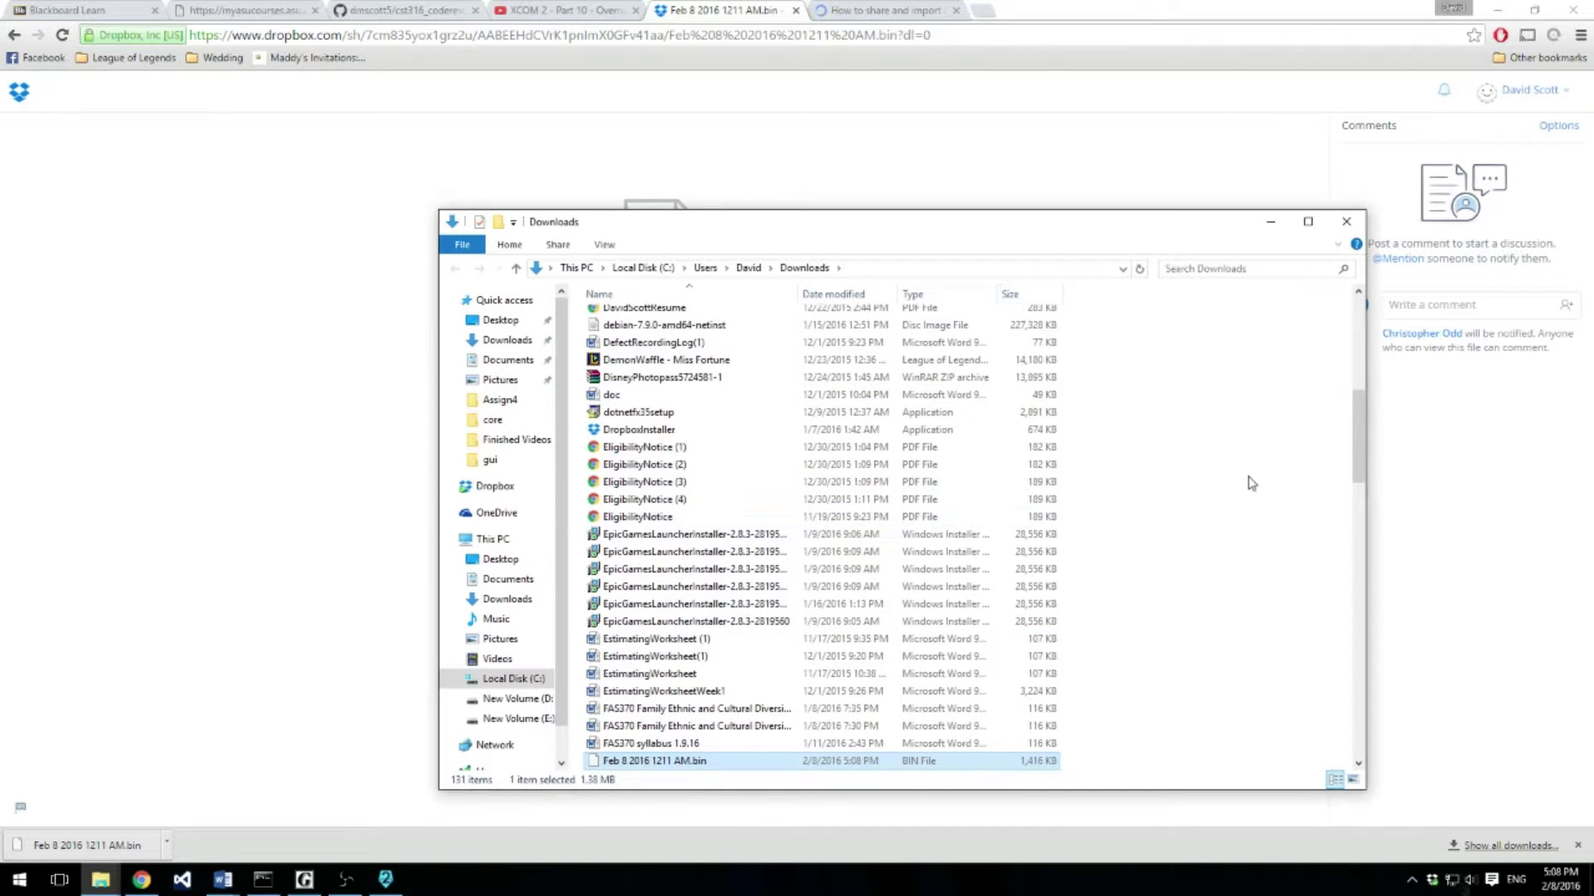
{"action": "scroll", "coordinate": [1245, 502], "scroll_direction": "down", "scroll_amount": 2}
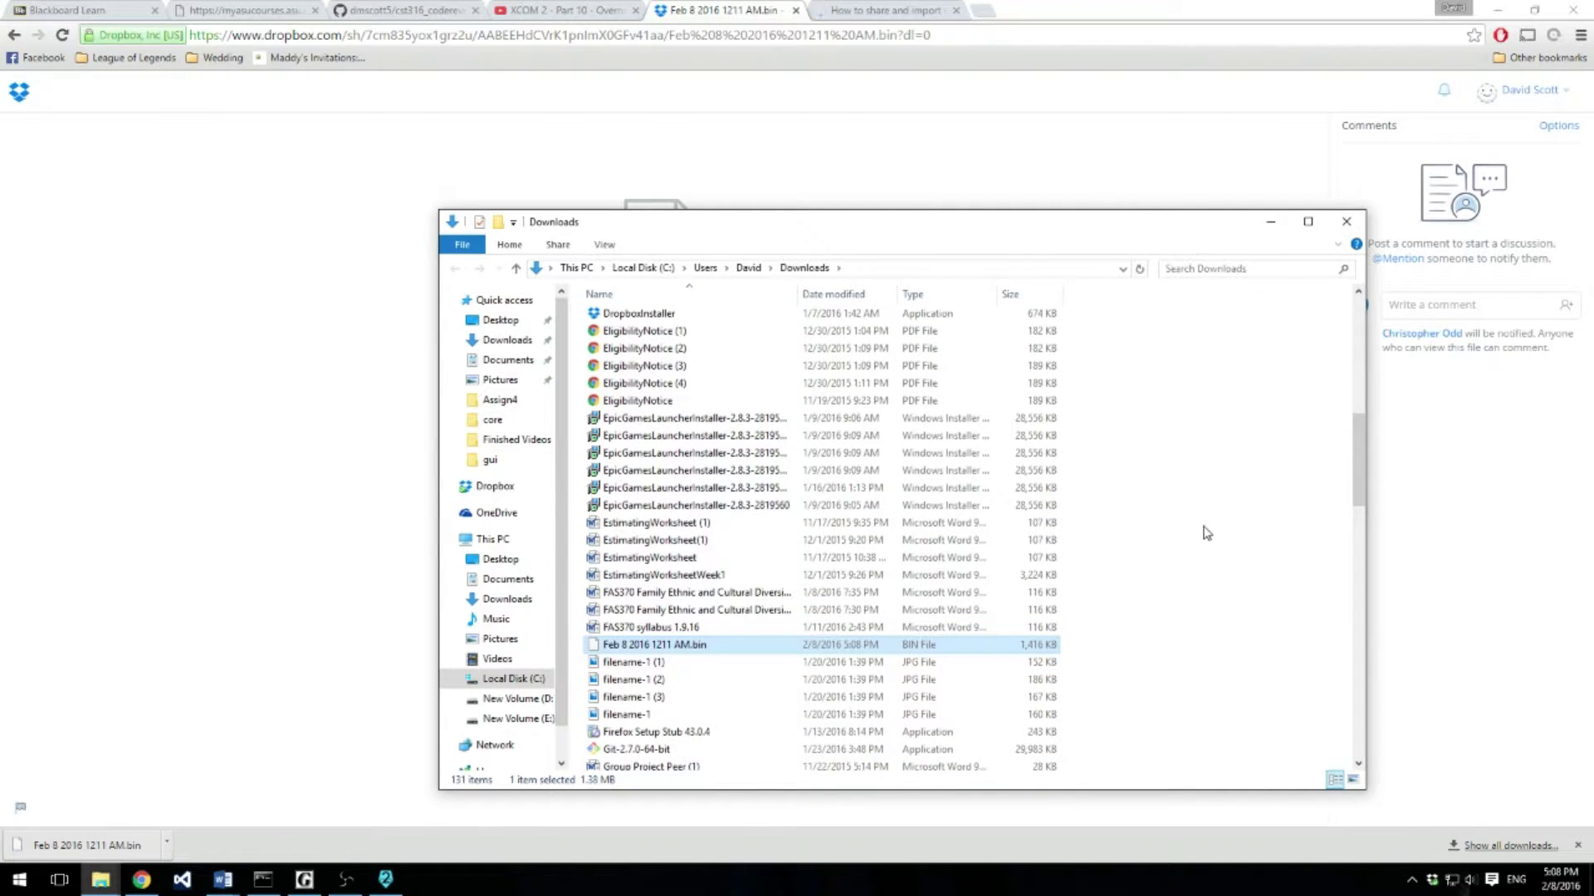
{"action": "scroll", "coordinate": [1203, 535], "scroll_direction": "up", "scroll_amount": 10}
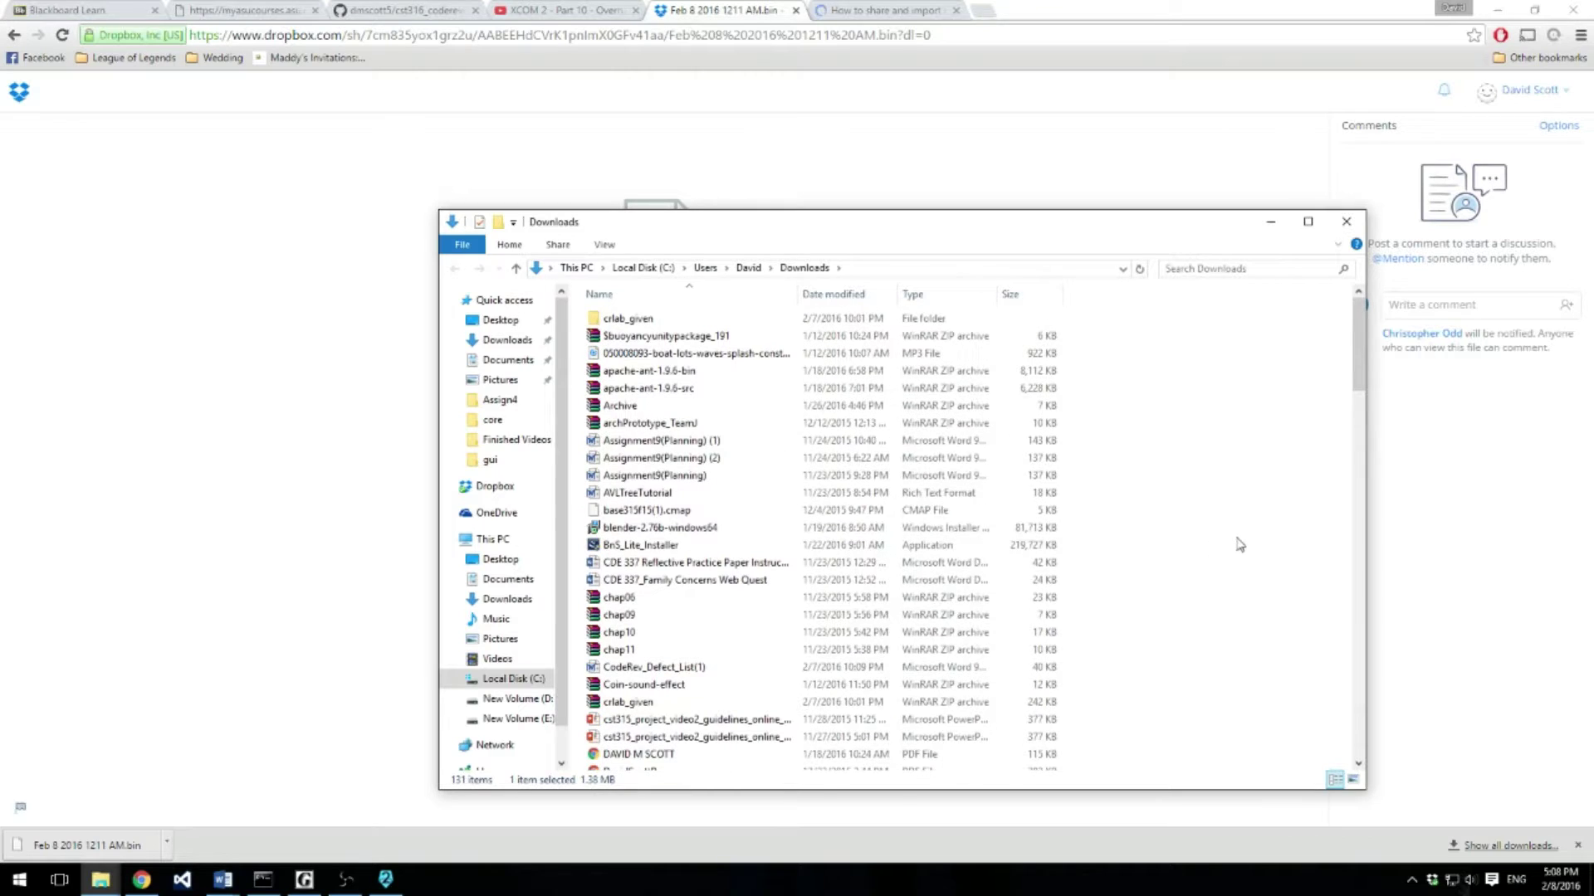
{"action": "scroll", "coordinate": [1215, 539], "scroll_direction": "down", "scroll_amount": 8}
{"action": "scroll", "coordinate": [1208, 531], "scroll_direction": "down", "scroll_amount": 3}
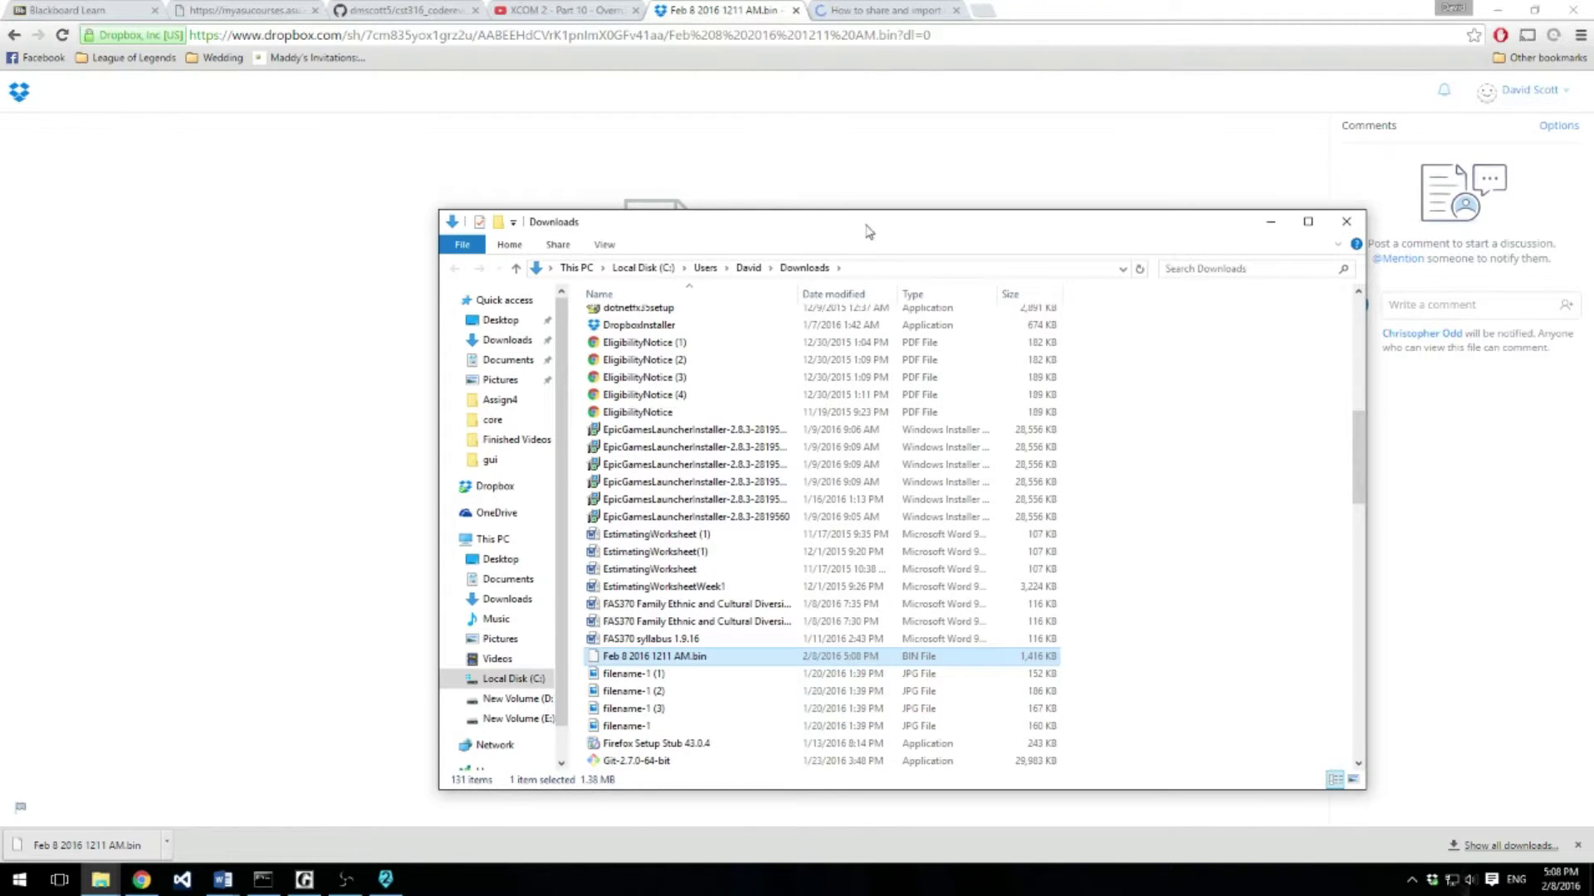
{"action": "left_click_drag", "start_coordinate": [867, 226], "coordinate": [764, 132]}
Browse Documents > My Games > XCOM2 > XComGame > CharacterPool > Importable, then switch to XCOM 2
{"action": "left_click", "coordinate": [474, 175]}
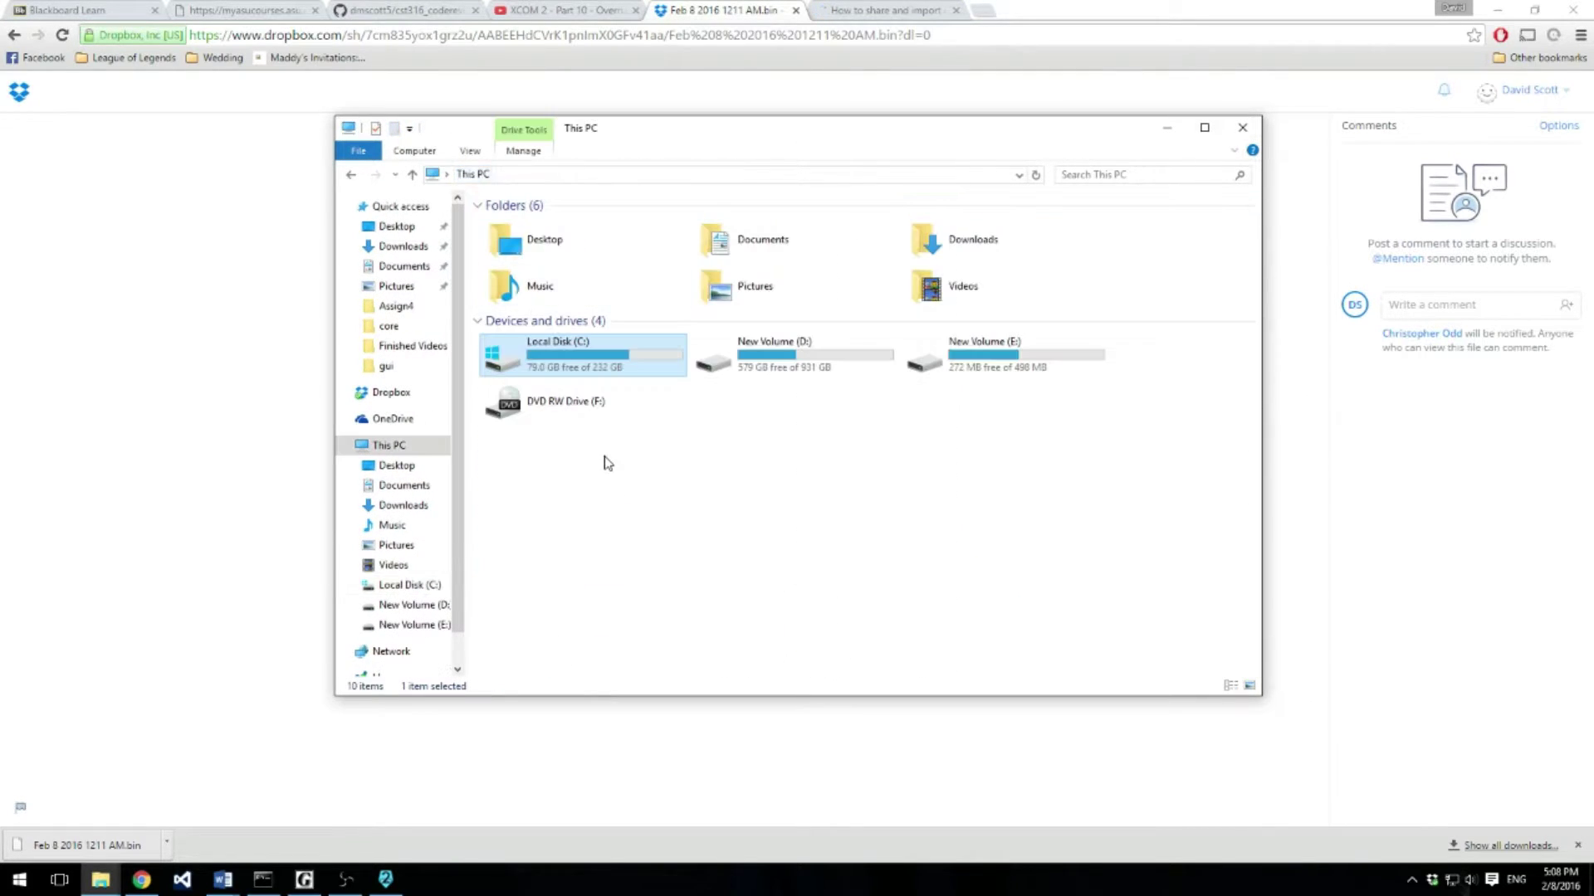
{"action": "double_click", "coordinate": [589, 360]}
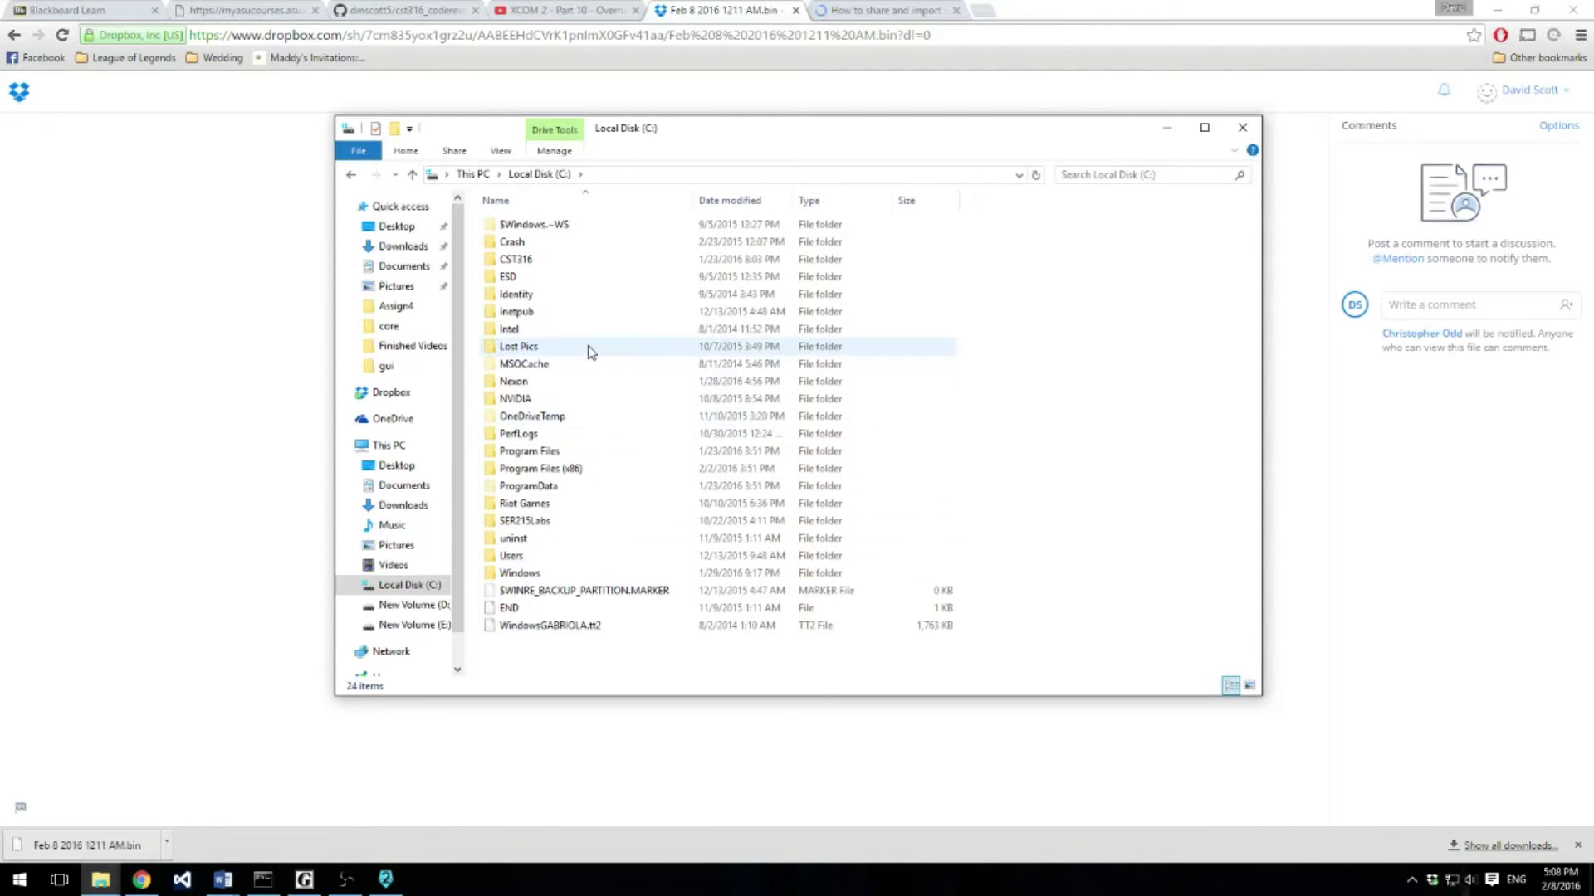
{"action": "left_click", "coordinate": [472, 175]}
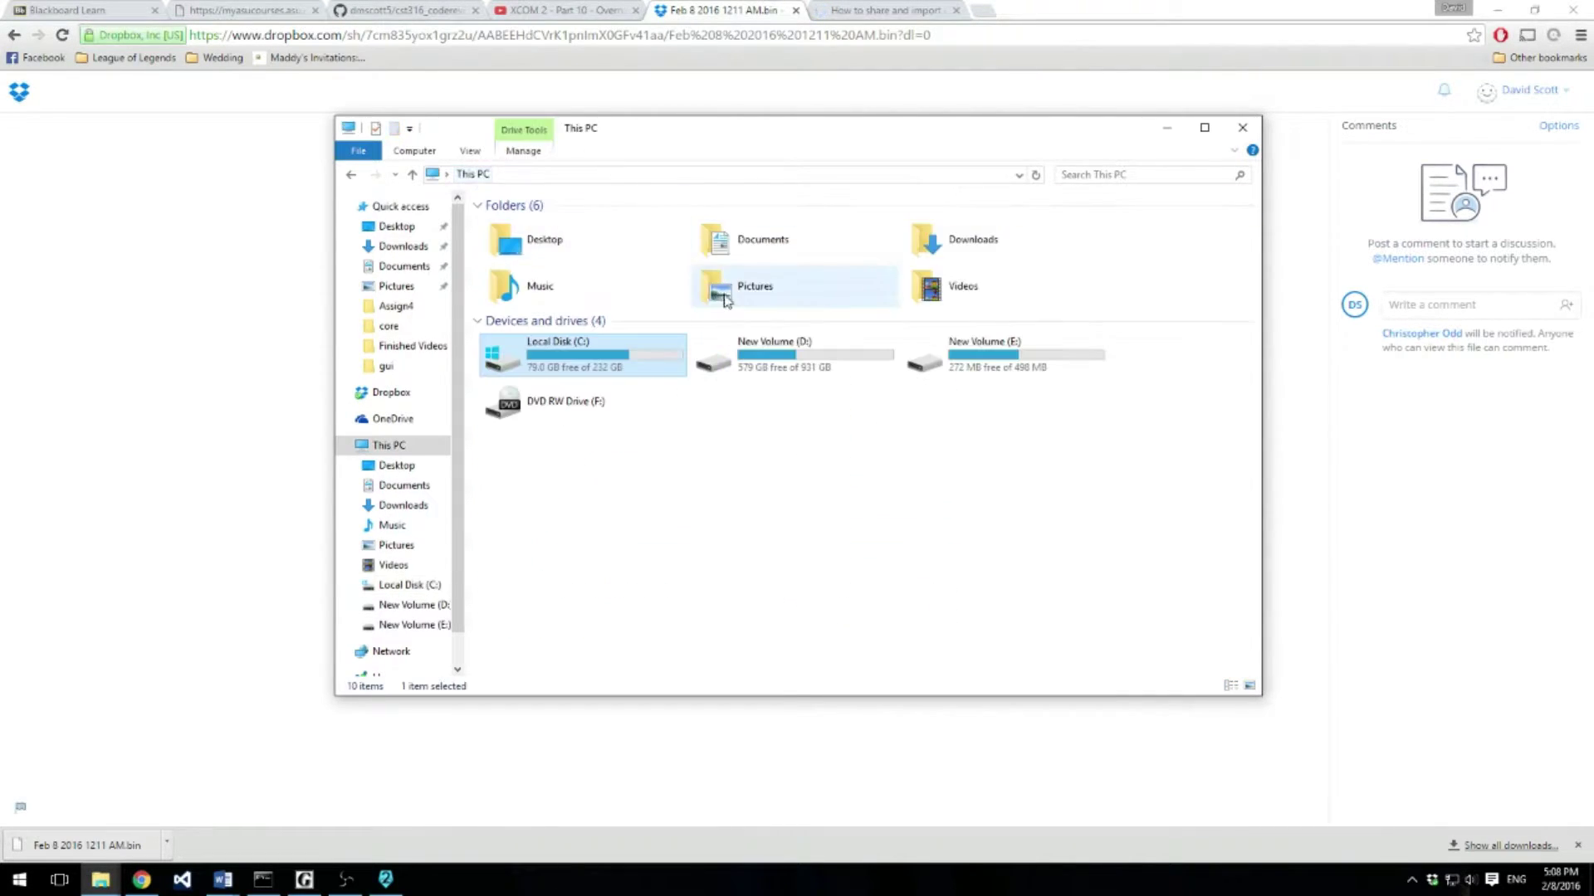
{"action": "double_click", "coordinate": [771, 250]}
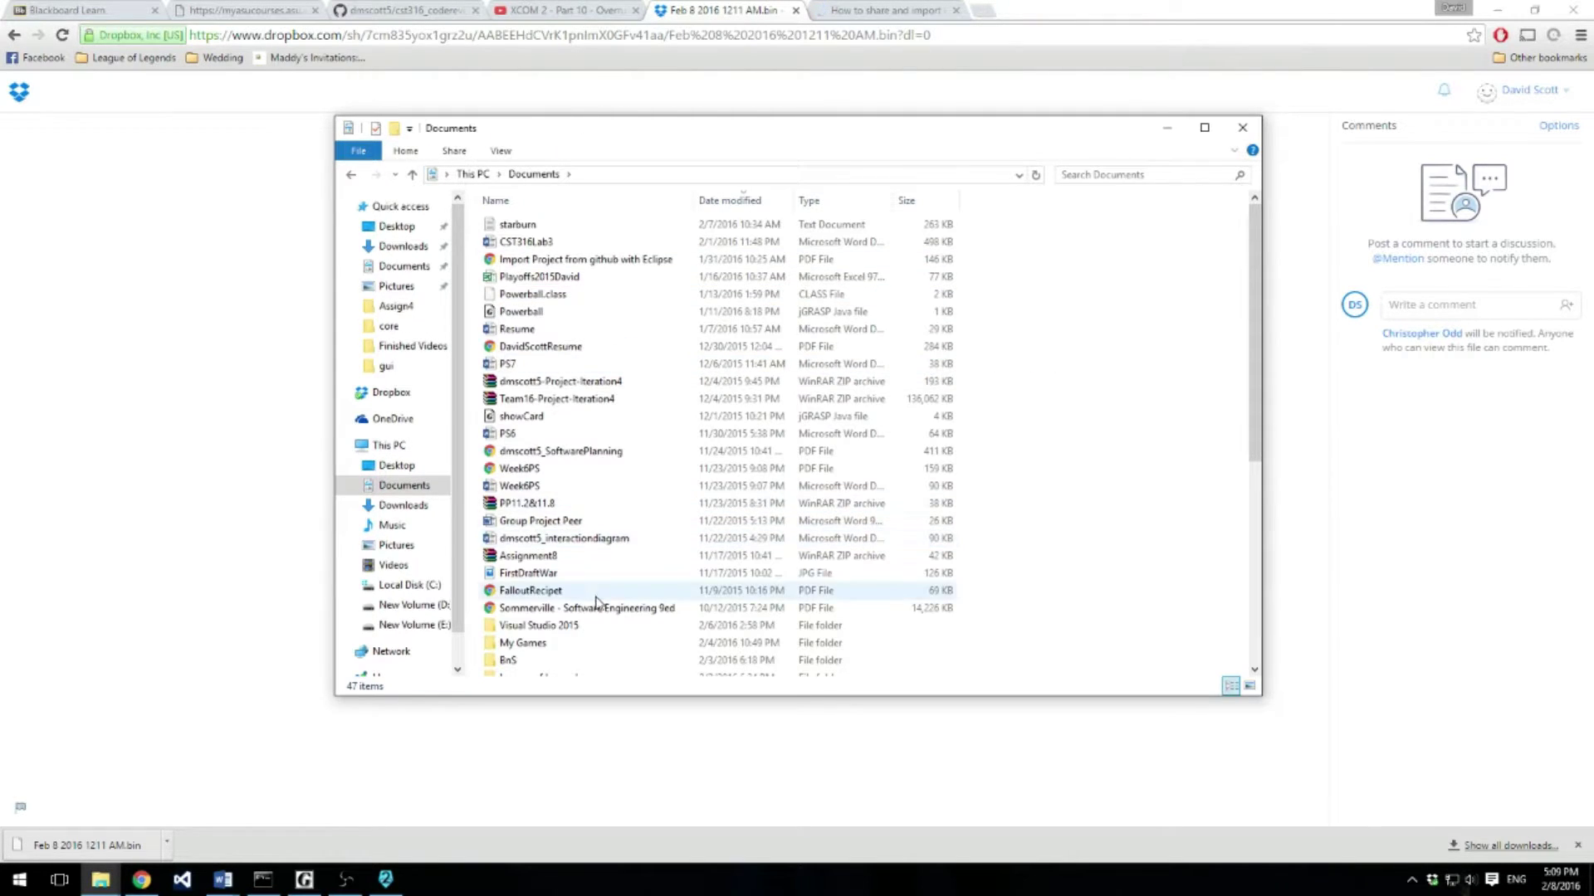
{"action": "scroll", "coordinate": [567, 627], "scroll_direction": "down", "scroll_amount": 1}
{"action": "double_click", "coordinate": [540, 598]}
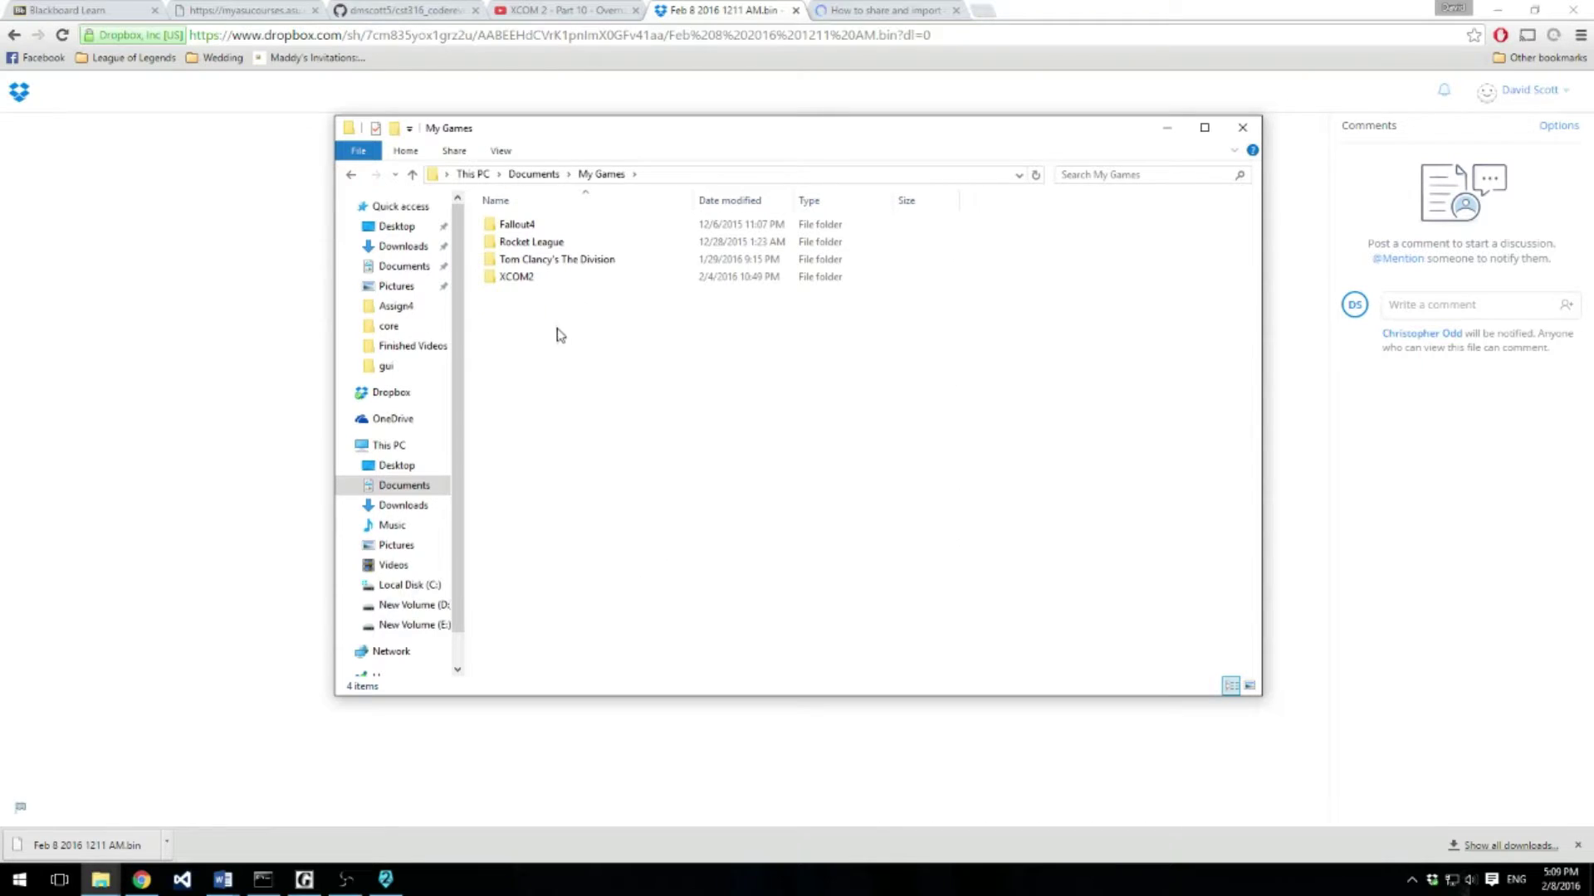
{"action": "double_click", "coordinate": [534, 278]}
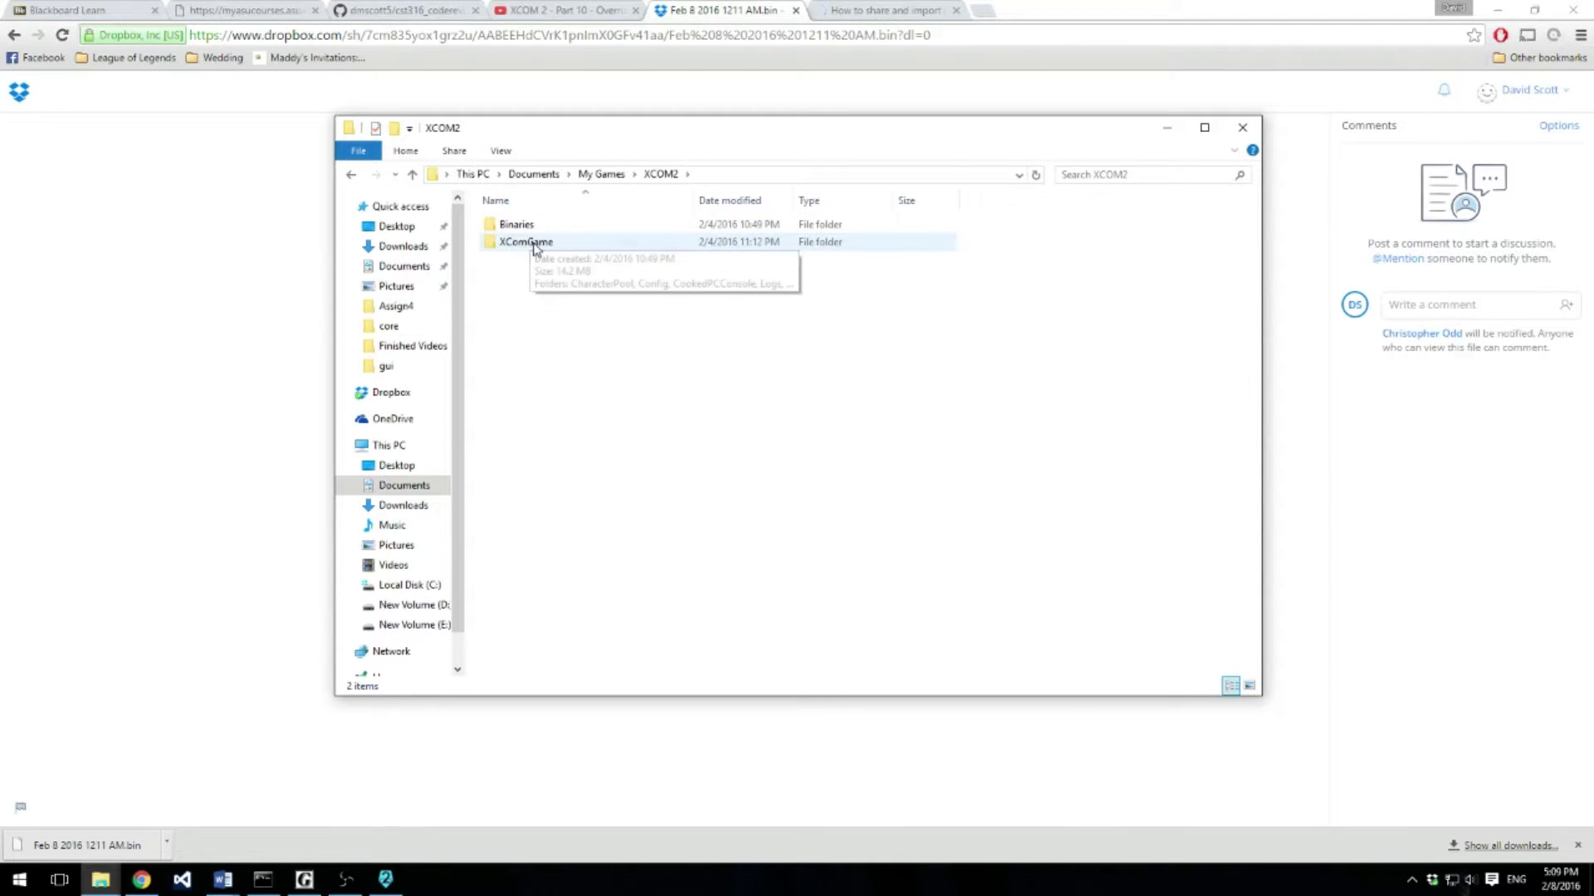
{"action": "double_click", "coordinate": [530, 243]}
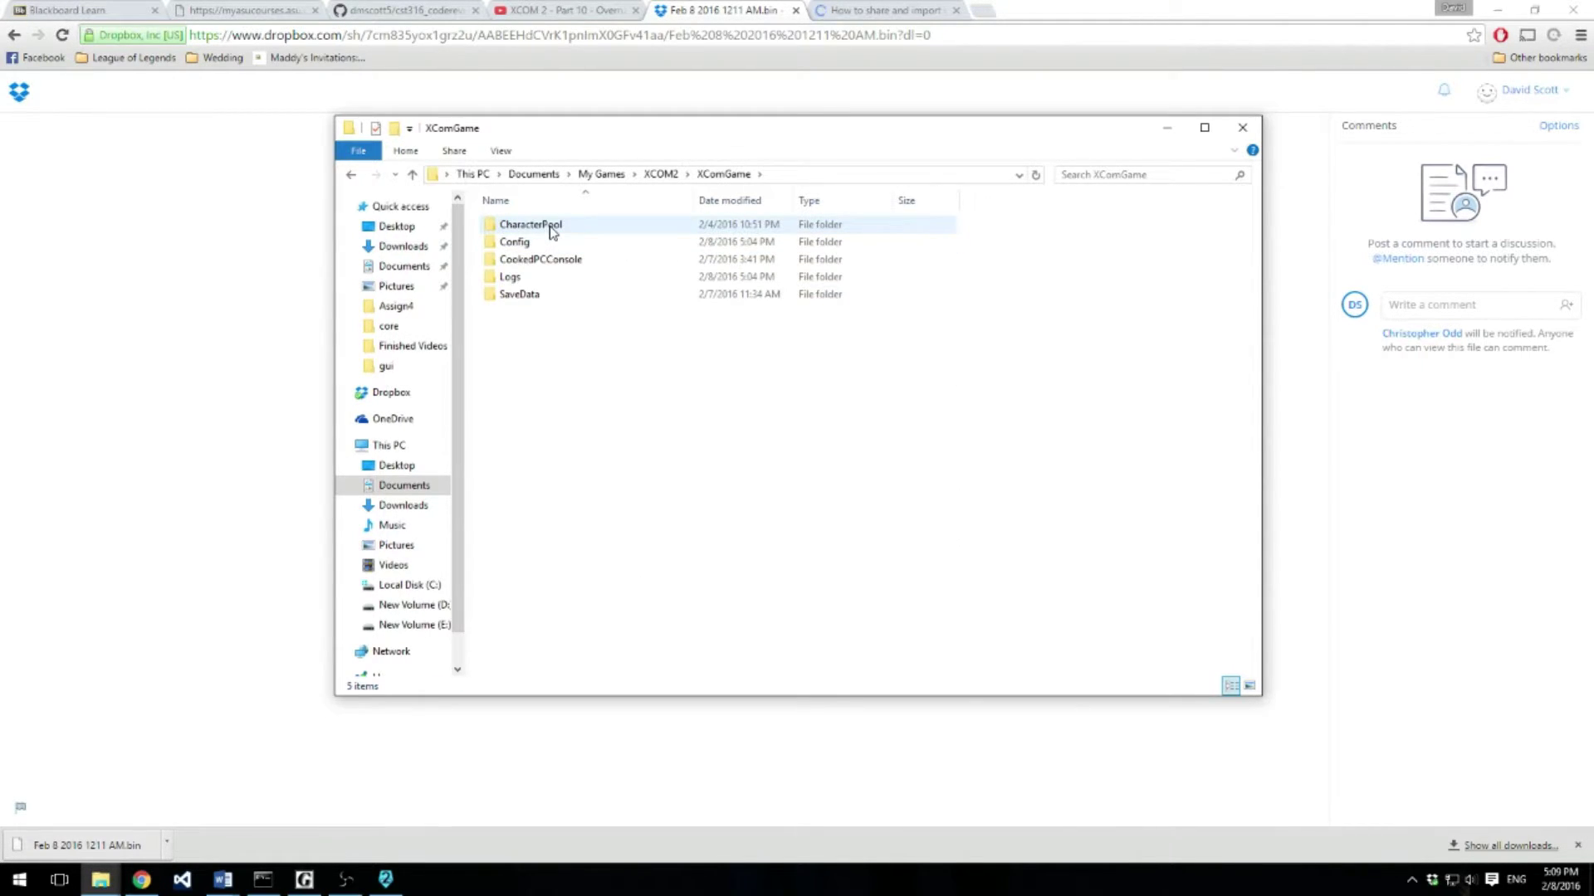
{"action": "double_click", "coordinate": [531, 226]}
{"action": "double_click", "coordinate": [550, 228]}
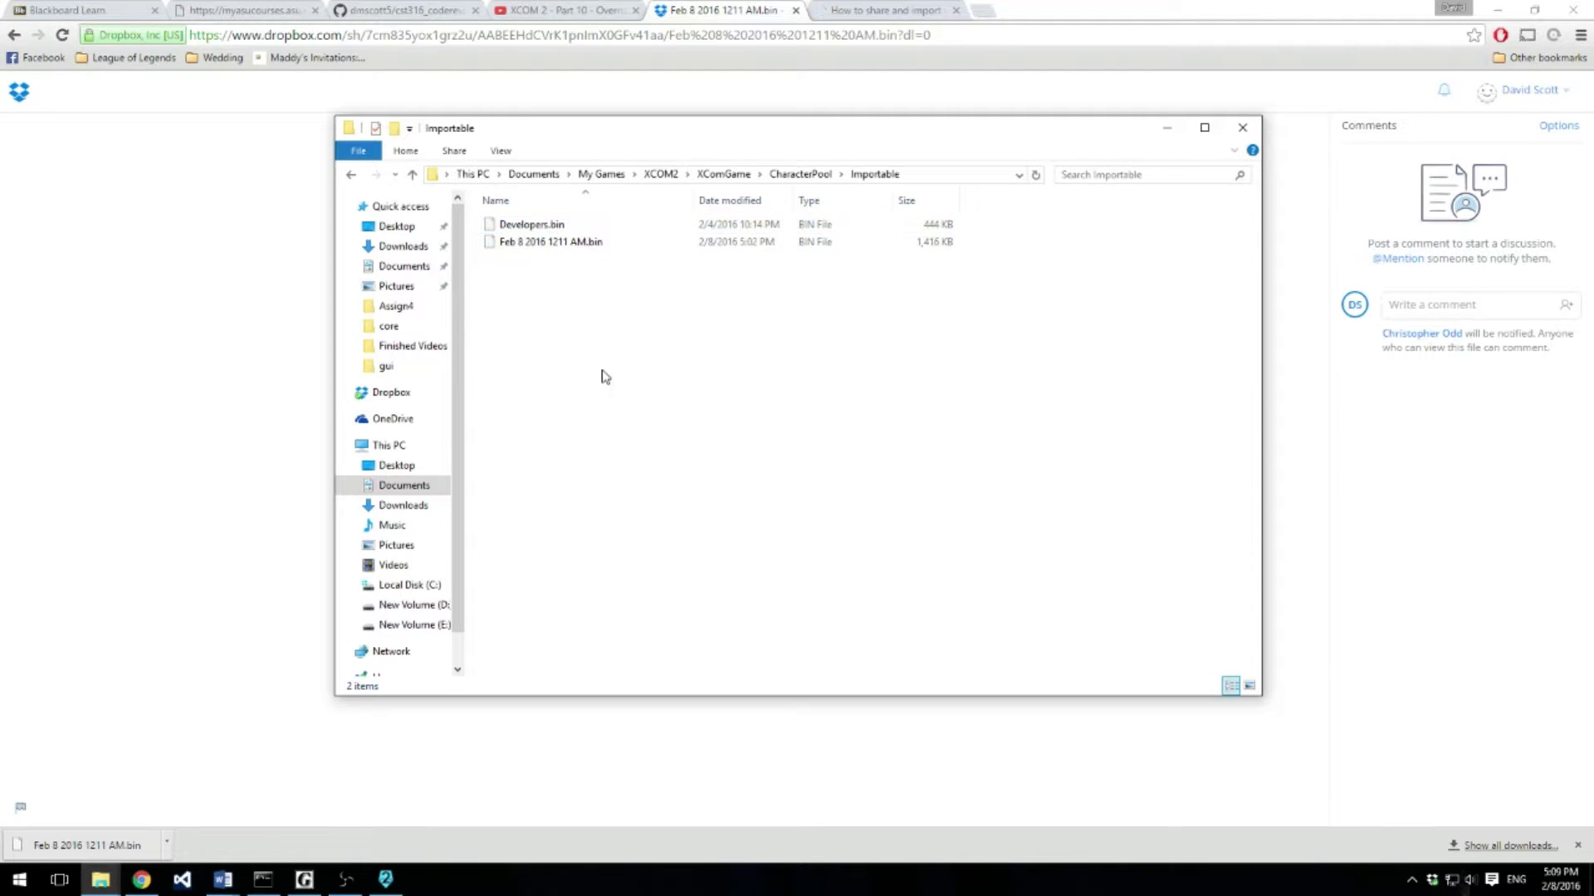
{"action": "left_click", "coordinate": [532, 242]}
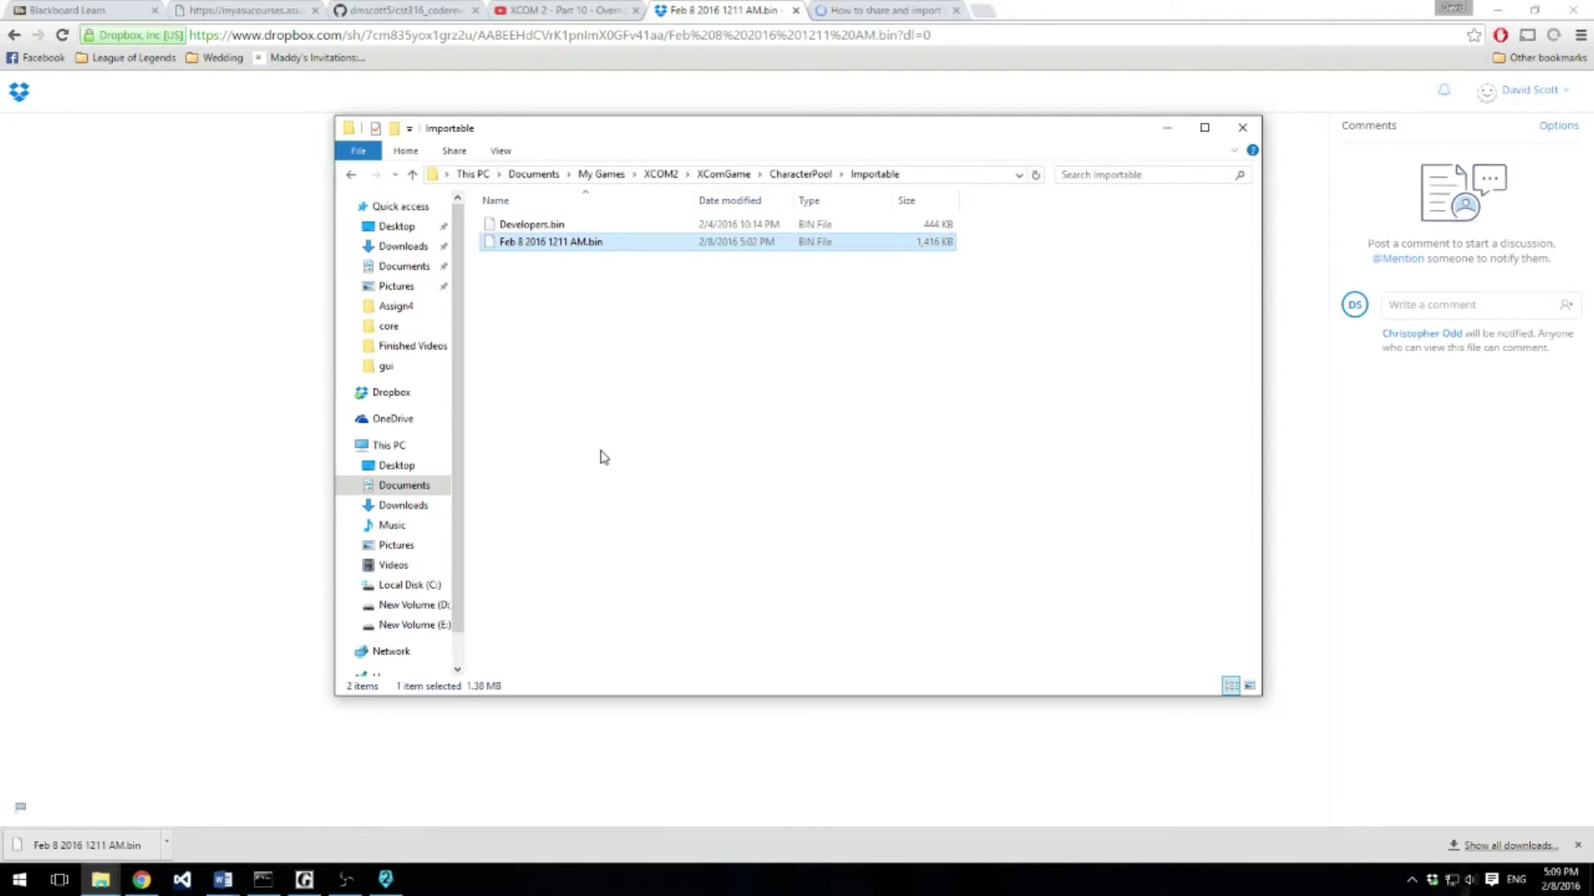
{"action": "left_click", "coordinate": [682, 408]}
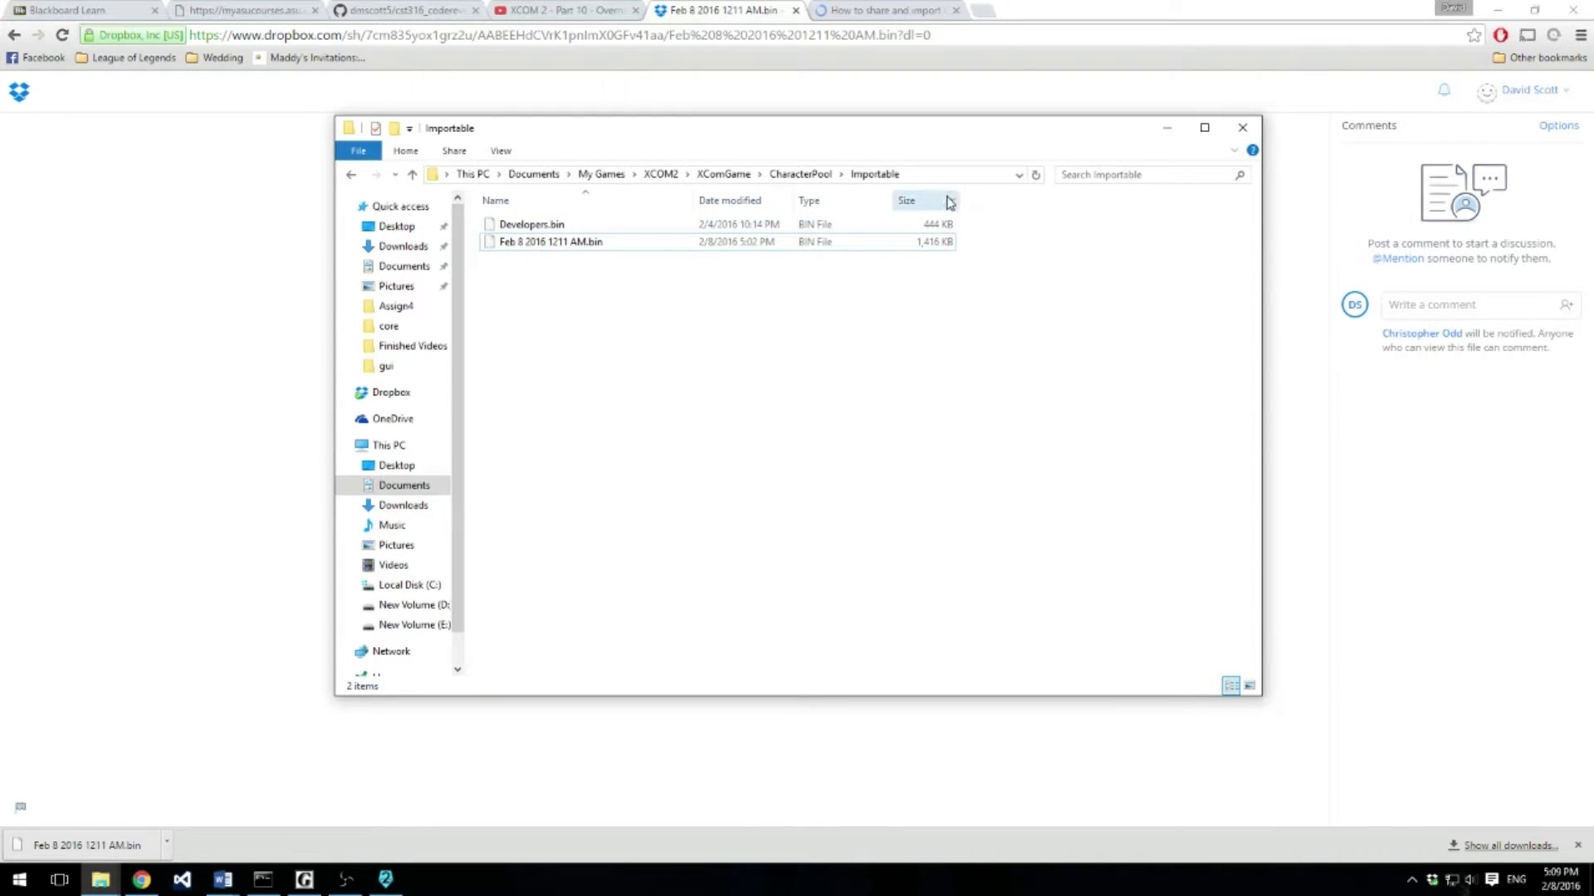
{"action": "left_click", "coordinate": [387, 885]}
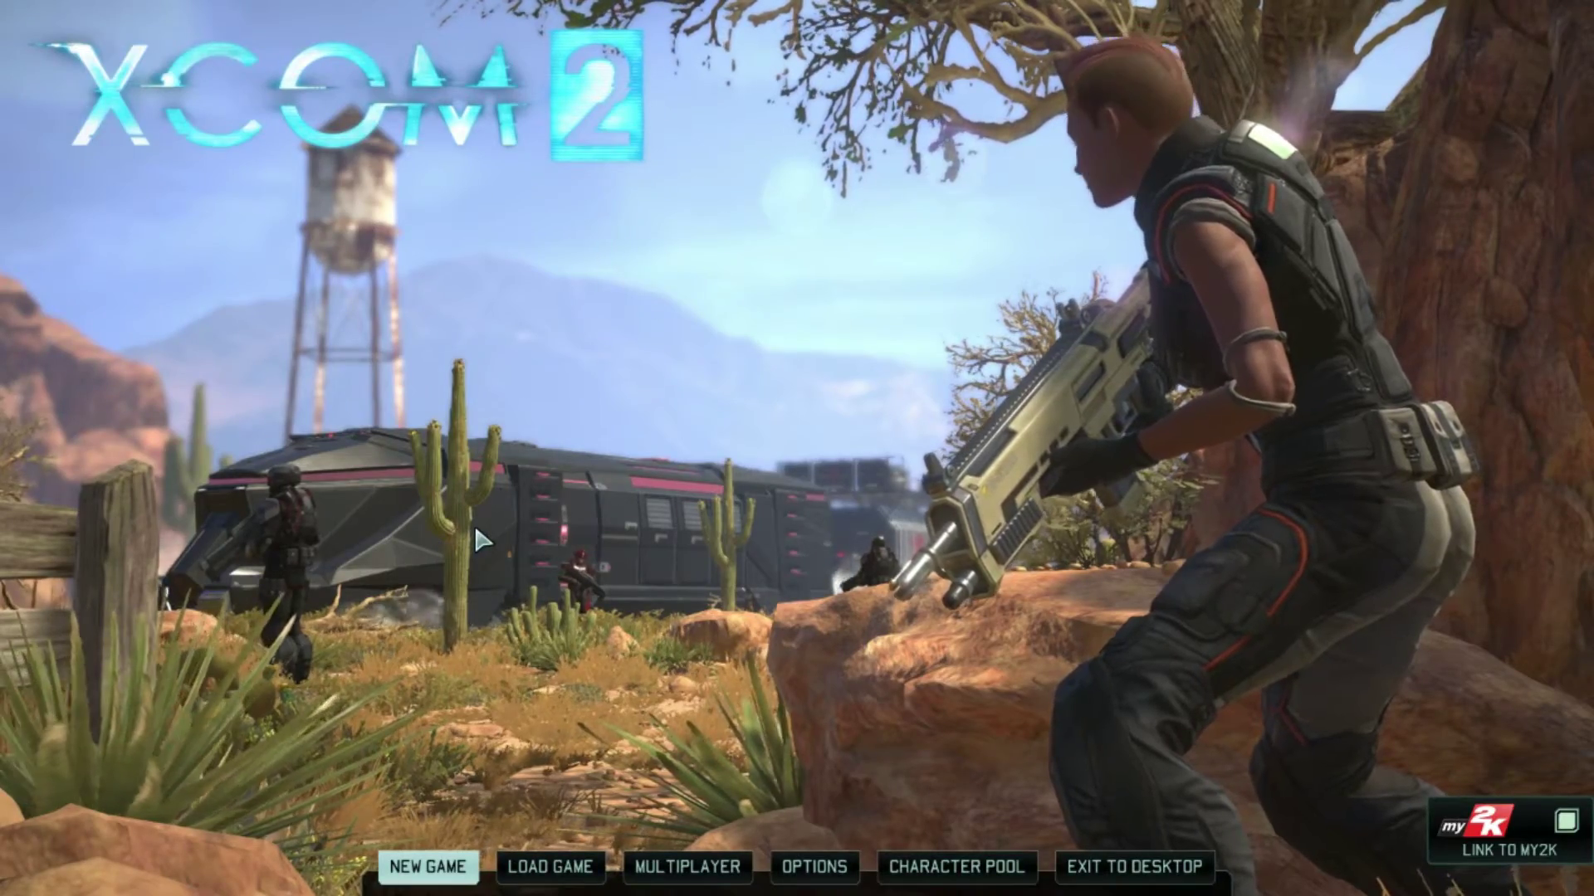
Go to Character Pool and choose Import Character to list the pool files
{"action": "left_click", "coordinate": [959, 868]}
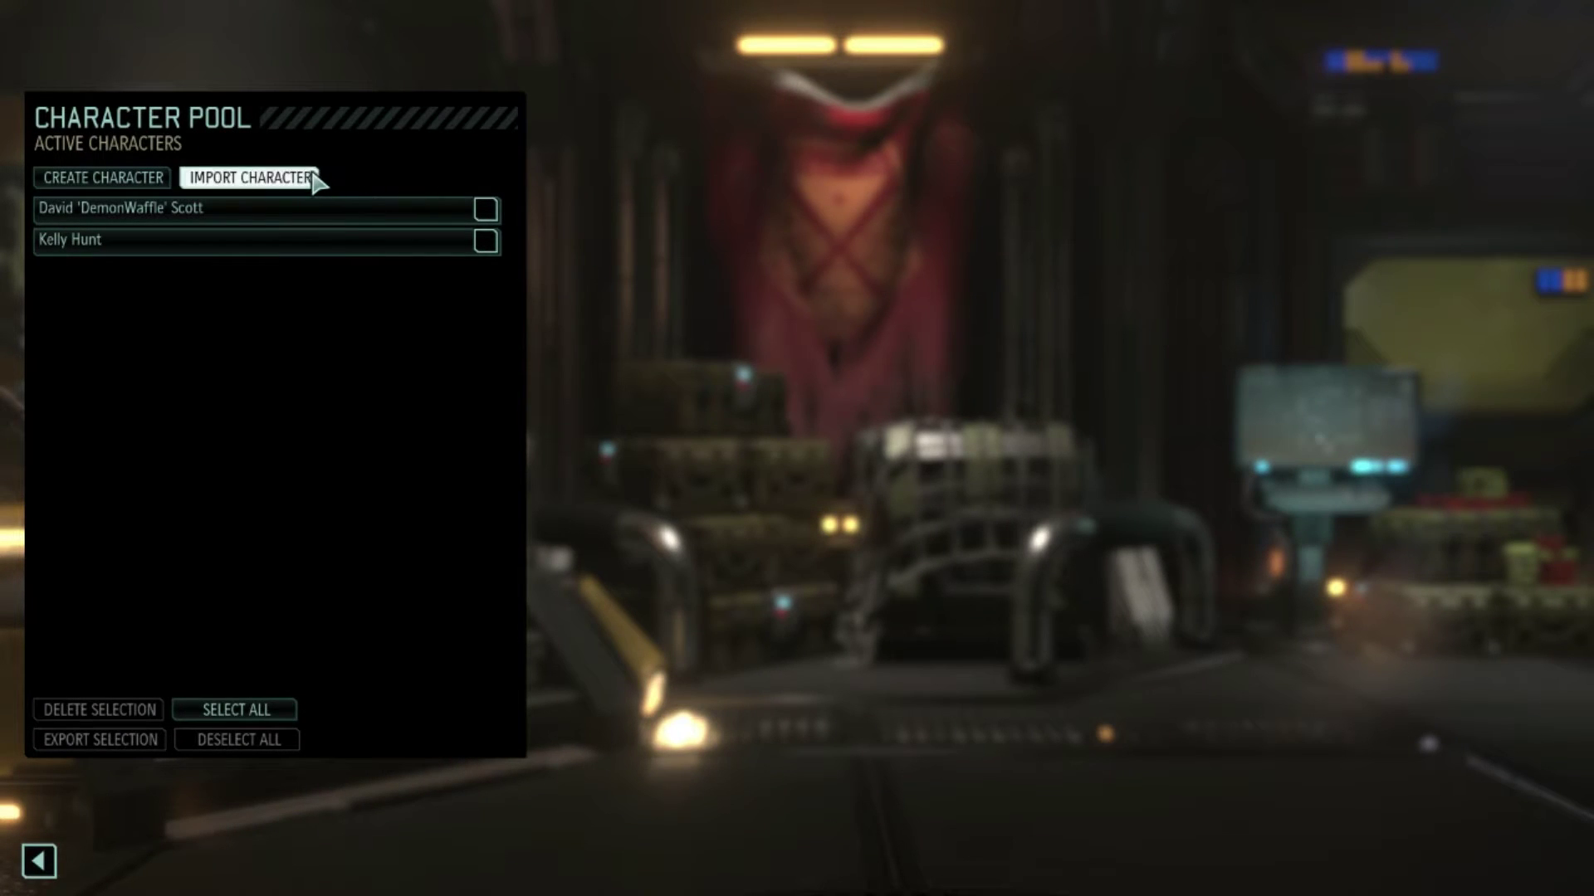
{"action": "left_click", "coordinate": [313, 176]}
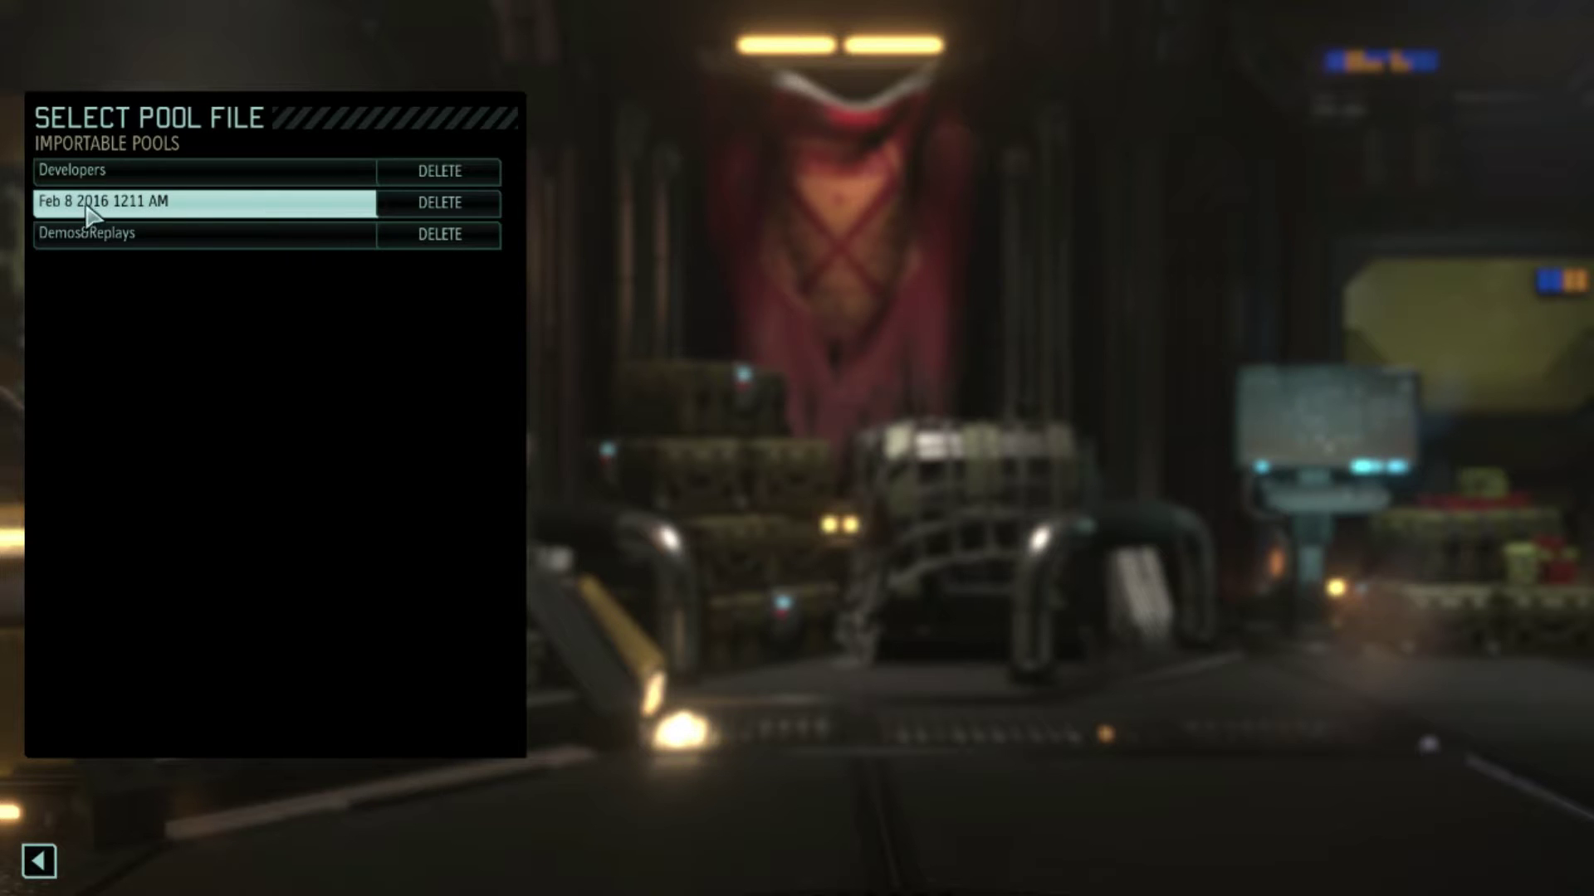
Open the Feb 8 2016 1211 AM pool file and browse its soldier list
{"action": "left_click", "coordinate": [134, 205]}
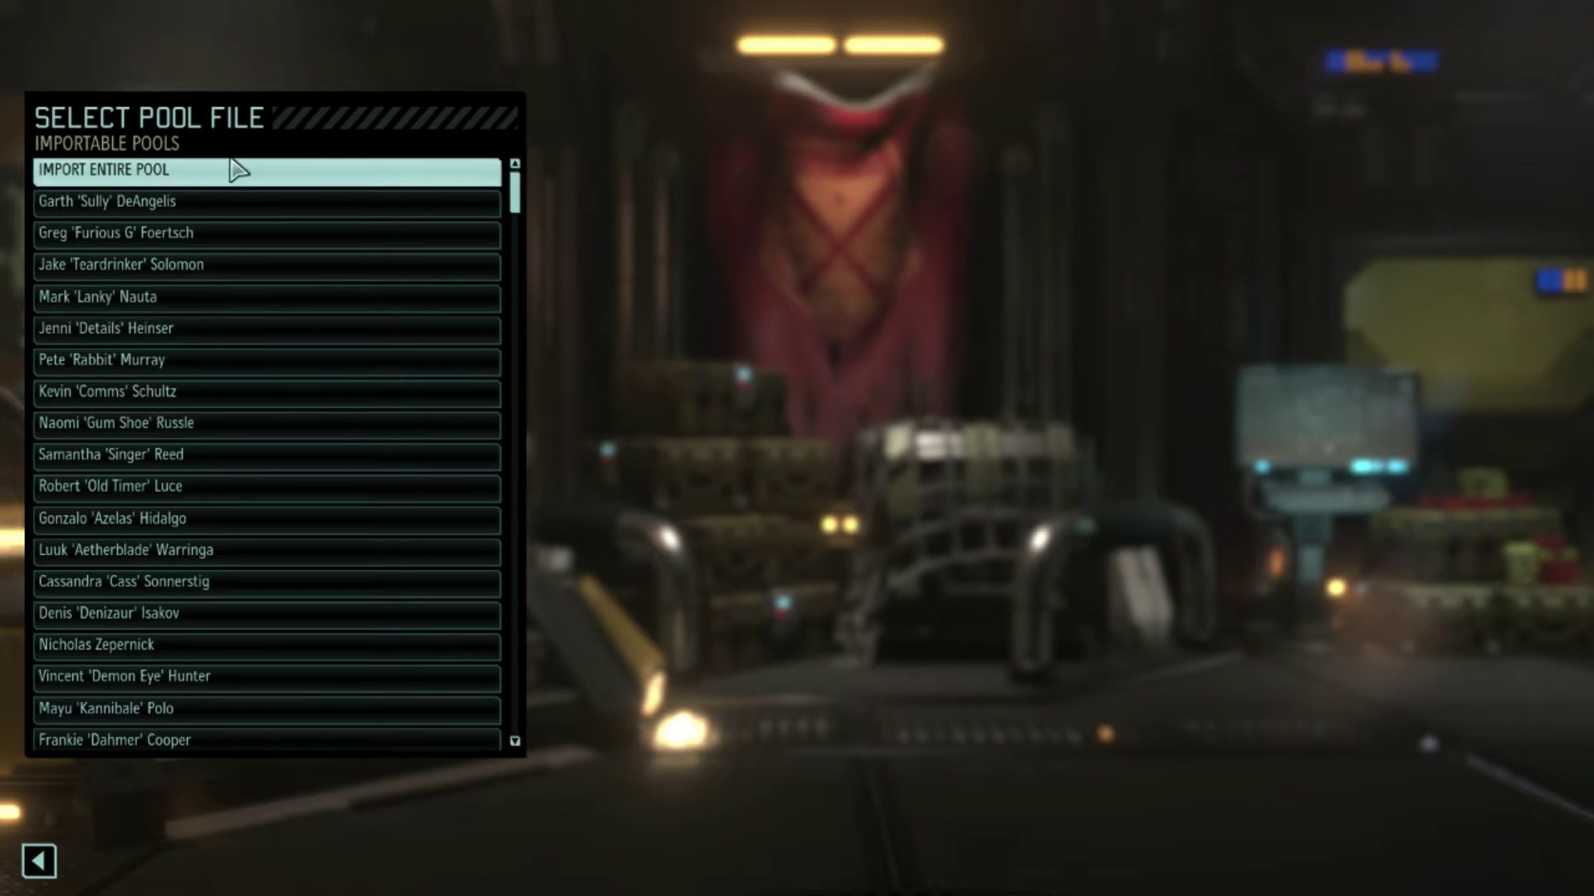
{"action": "scroll", "coordinate": [238, 191], "scroll_direction": "down", "scroll_amount": 3}
{"action": "scroll", "coordinate": [249, 202], "scroll_direction": "up", "scroll_amount": 3}
{"action": "scroll", "coordinate": [225, 355], "scroll_direction": "down", "scroll_amount": 5}
{"action": "scroll", "coordinate": [225, 370], "scroll_direction": "down", "scroll_amount": 5}
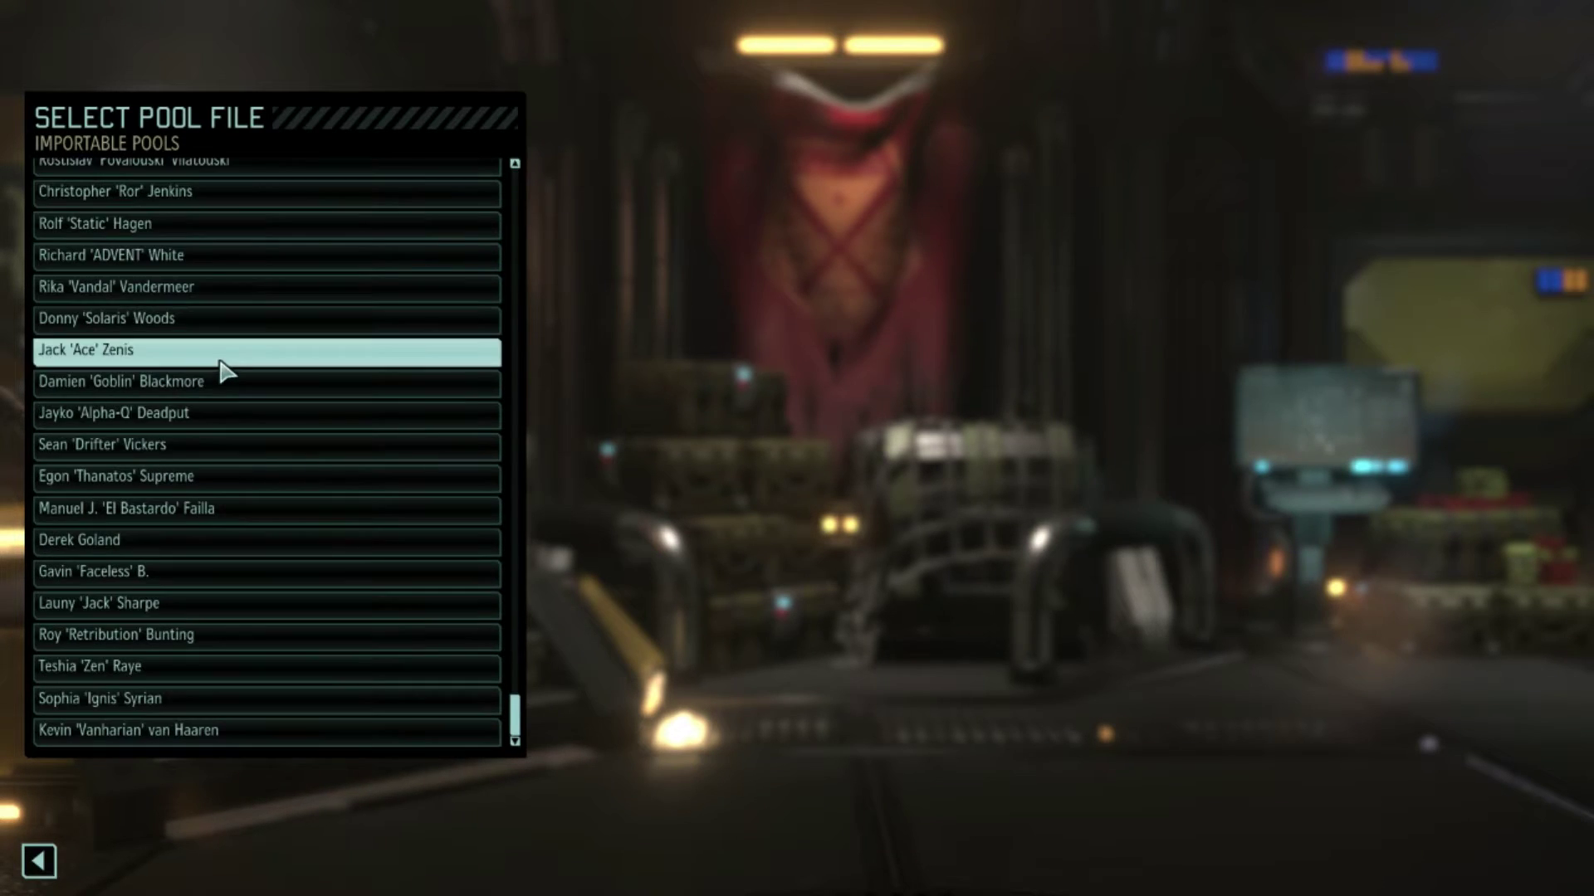
{"action": "scroll", "coordinate": [228, 377], "scroll_direction": "up", "scroll_amount": 15}
{"action": "scroll", "coordinate": [224, 373], "scroll_direction": "down", "scroll_amount": 15}
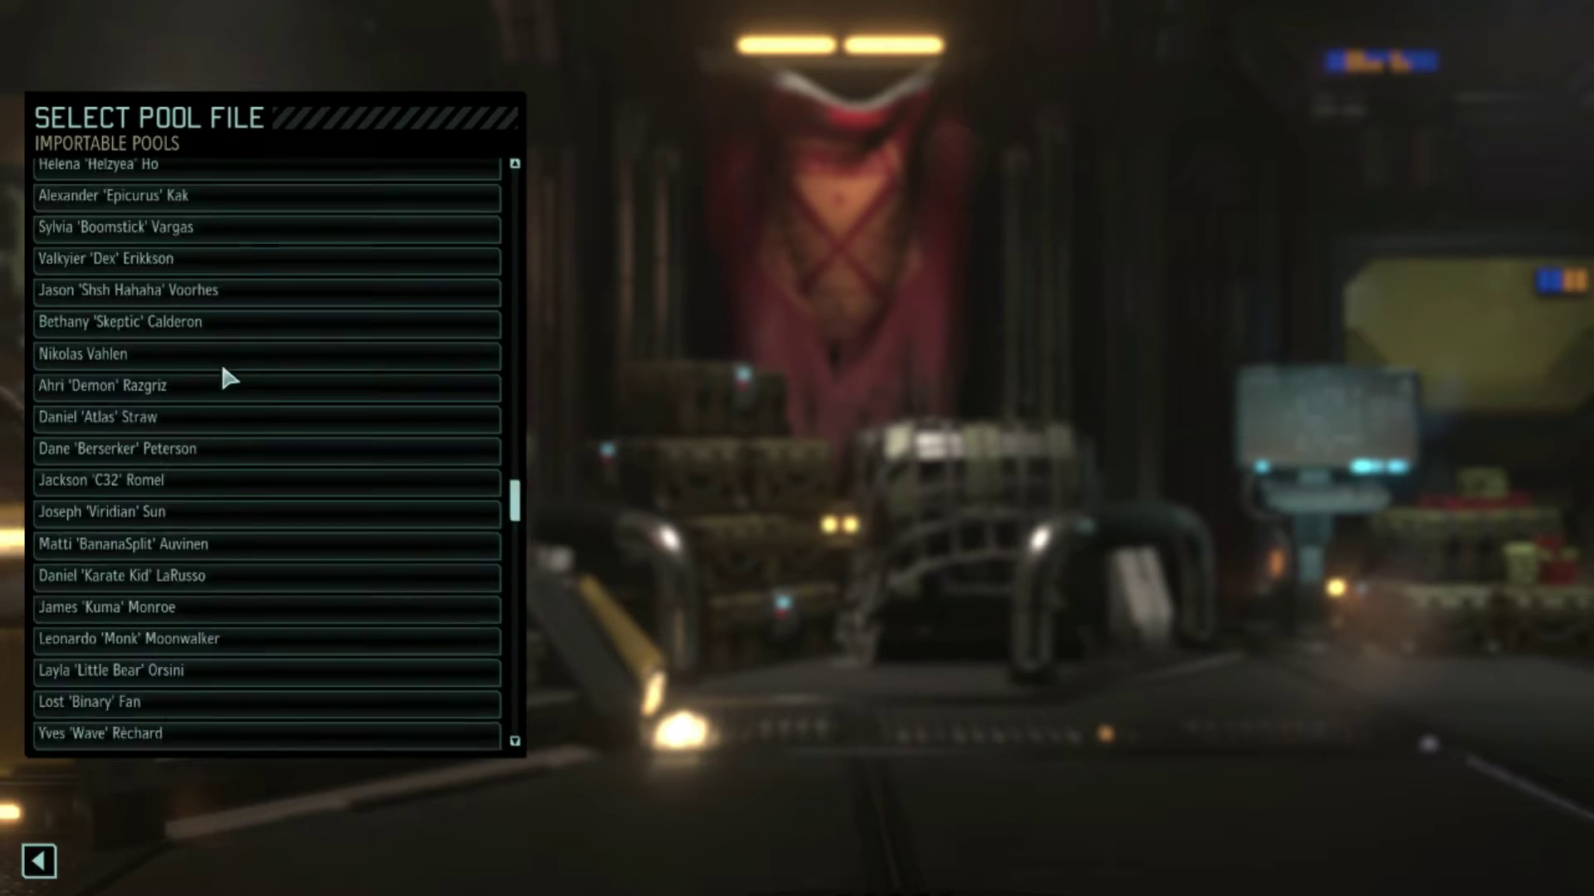
{"action": "scroll", "coordinate": [240, 581], "scroll_direction": "up", "scroll_amount": 10}
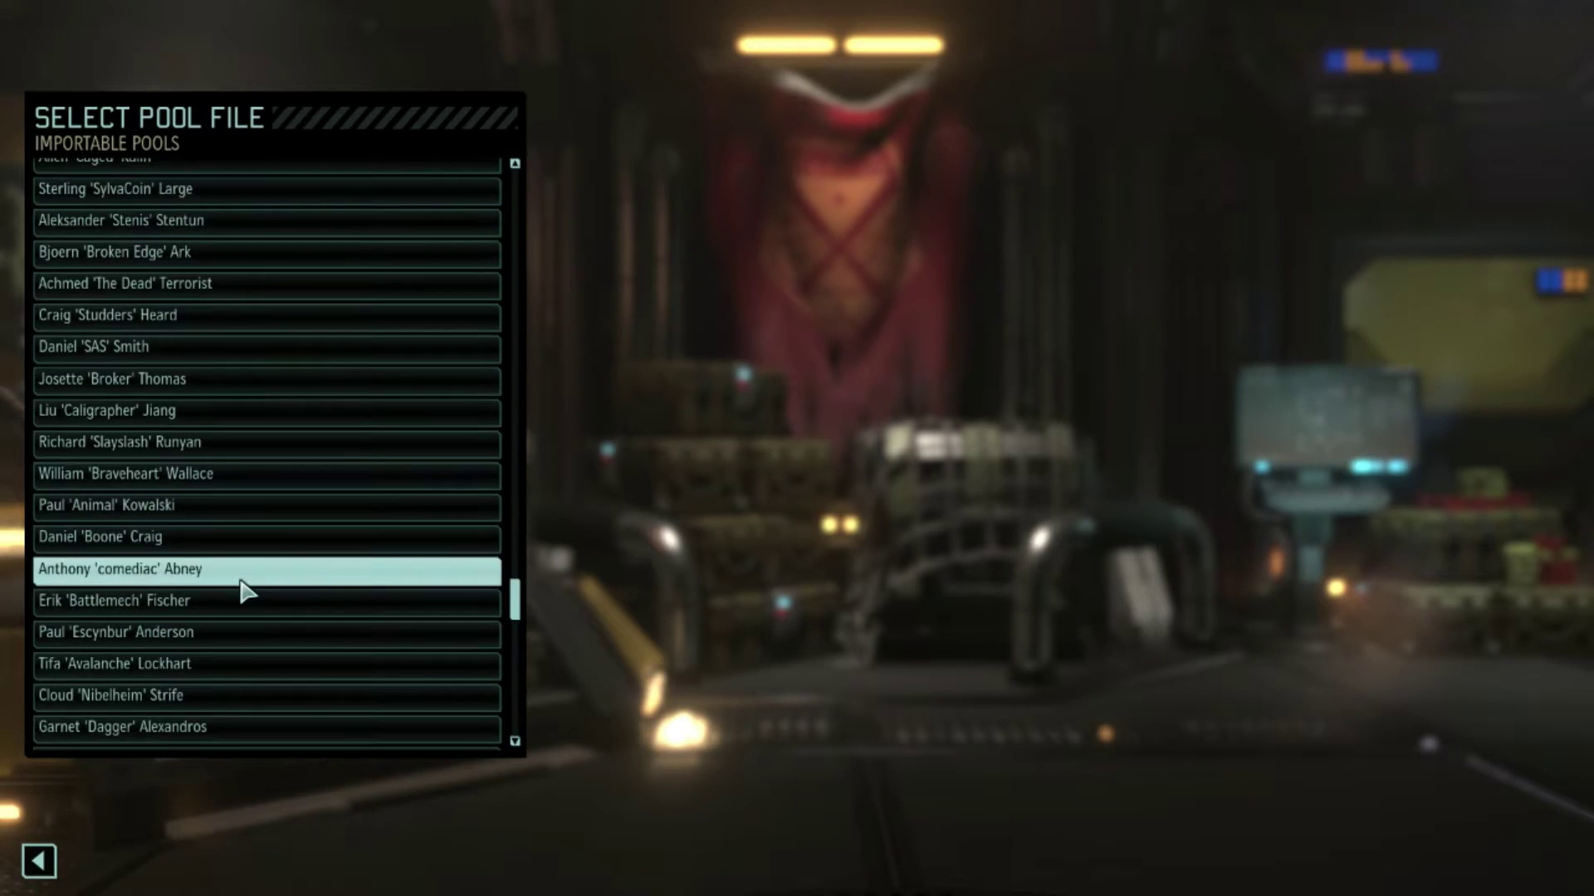
{"action": "scroll", "coordinate": [241, 583], "scroll_direction": "up", "scroll_amount": 10}
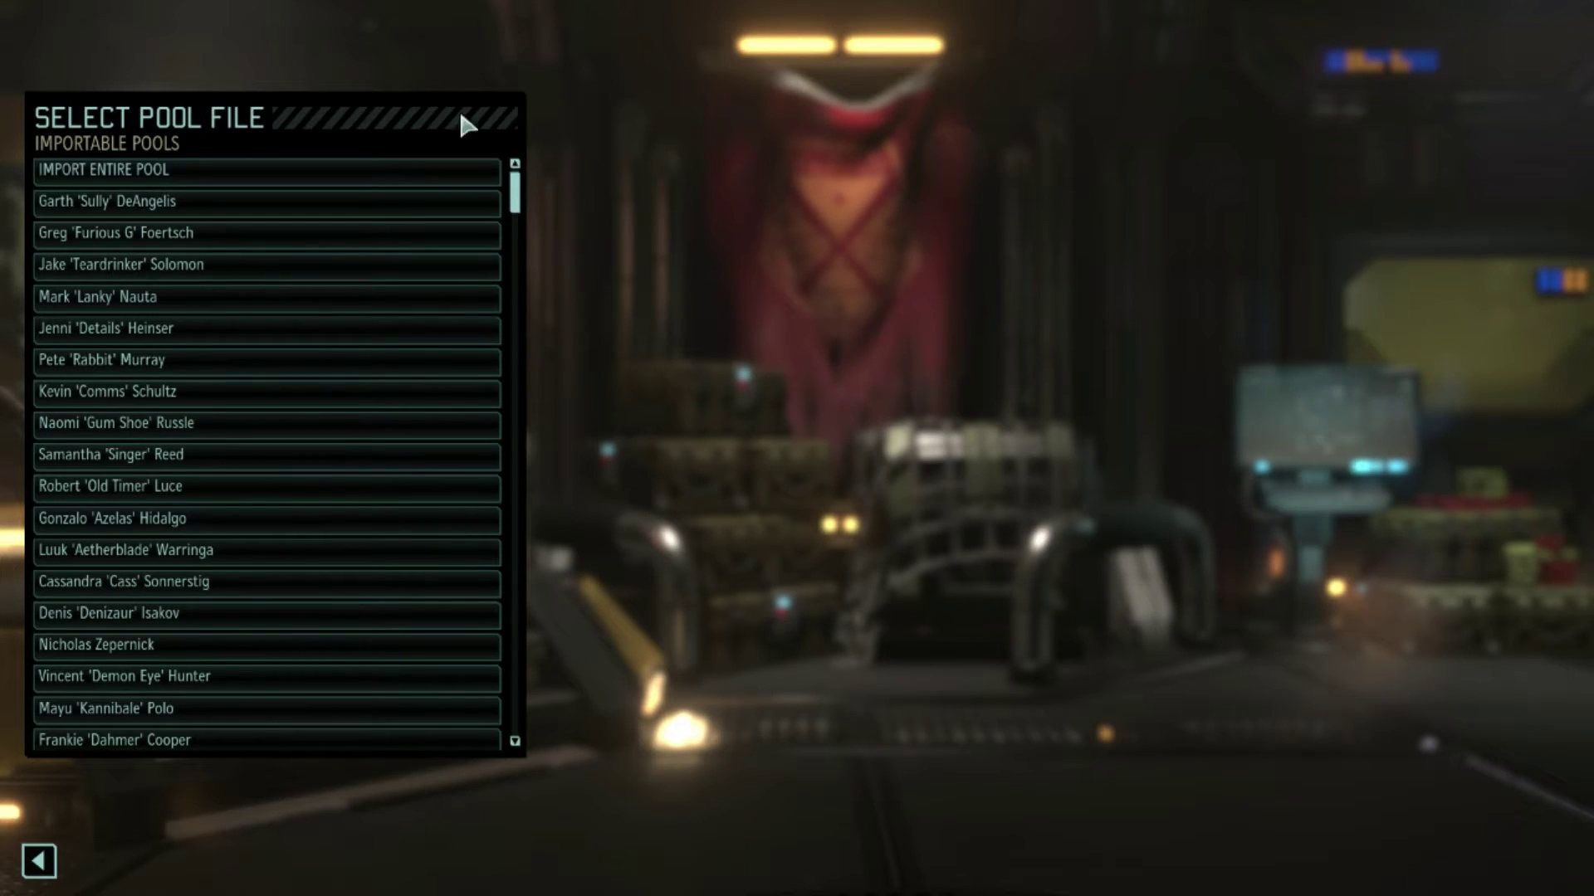
Import the entire Feb 8 2016 1211 AM pool, review the soldiers, and return to the main menu
{"action": "left_click", "coordinate": [101, 177]}
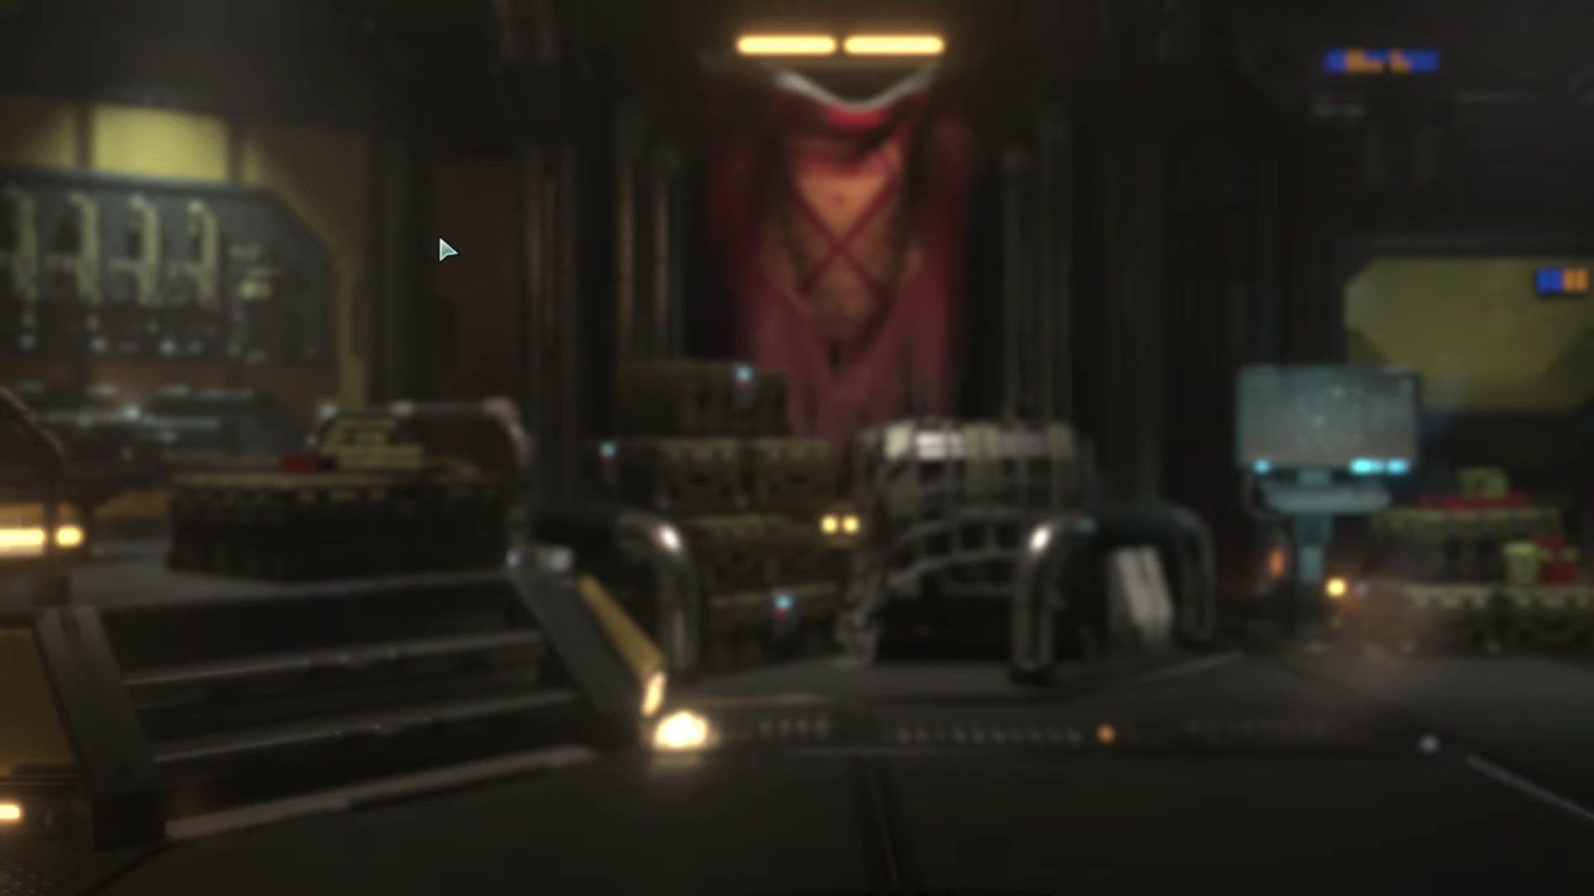
{"action": "scroll", "coordinate": [484, 277], "scroll_direction": "down", "scroll_amount": 5}
{"action": "scroll", "coordinate": [461, 316], "scroll_direction": "down", "scroll_amount": 10}
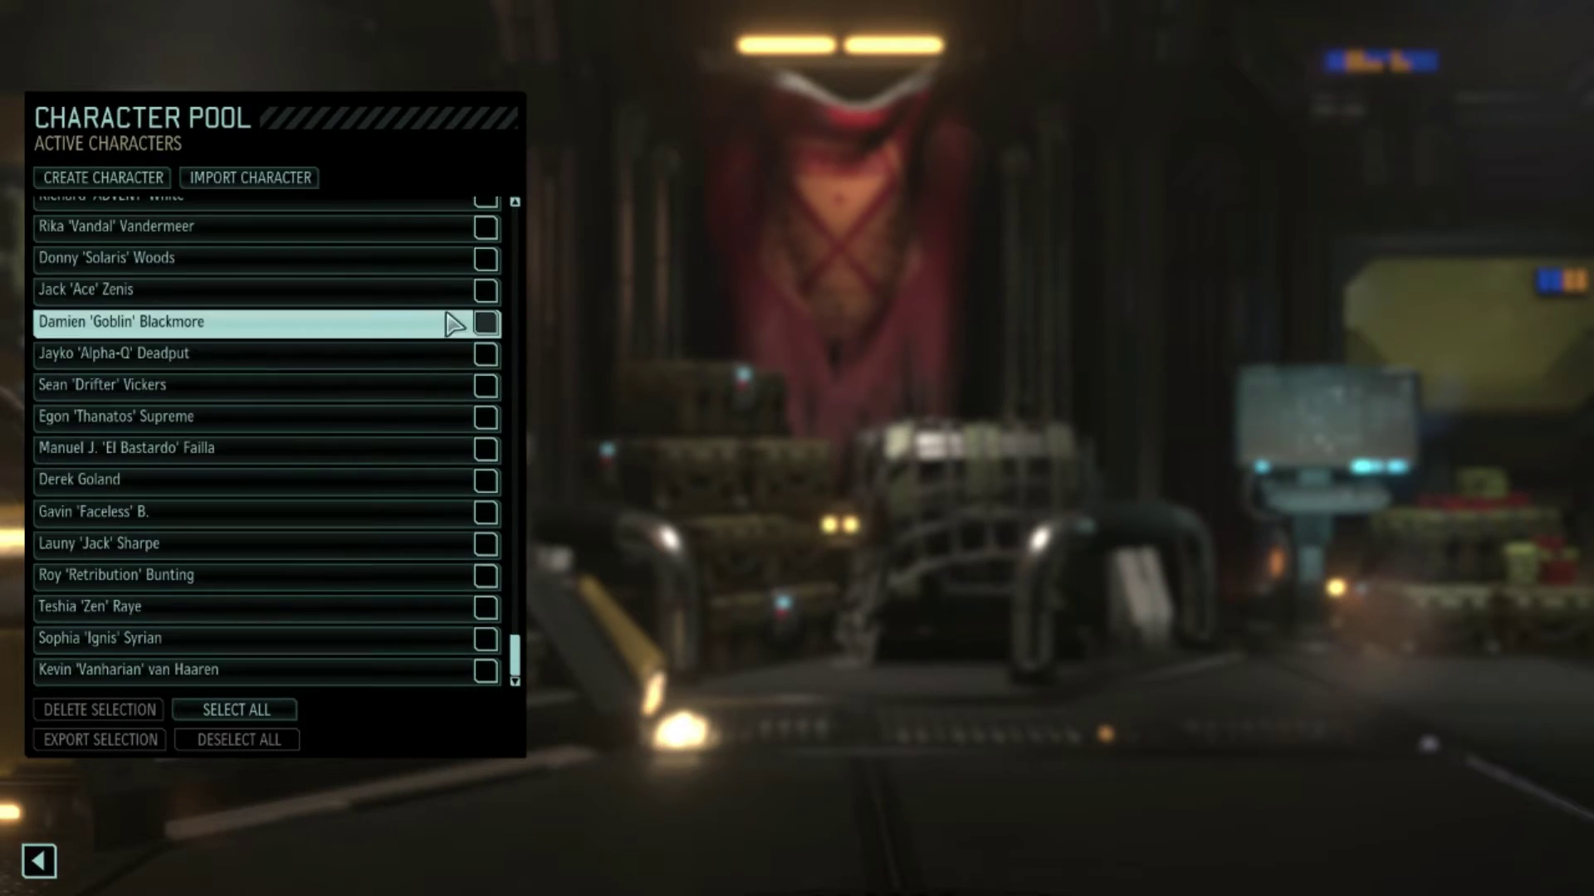
{"action": "scroll", "coordinate": [432, 428], "scroll_direction": "up", "scroll_amount": 15}
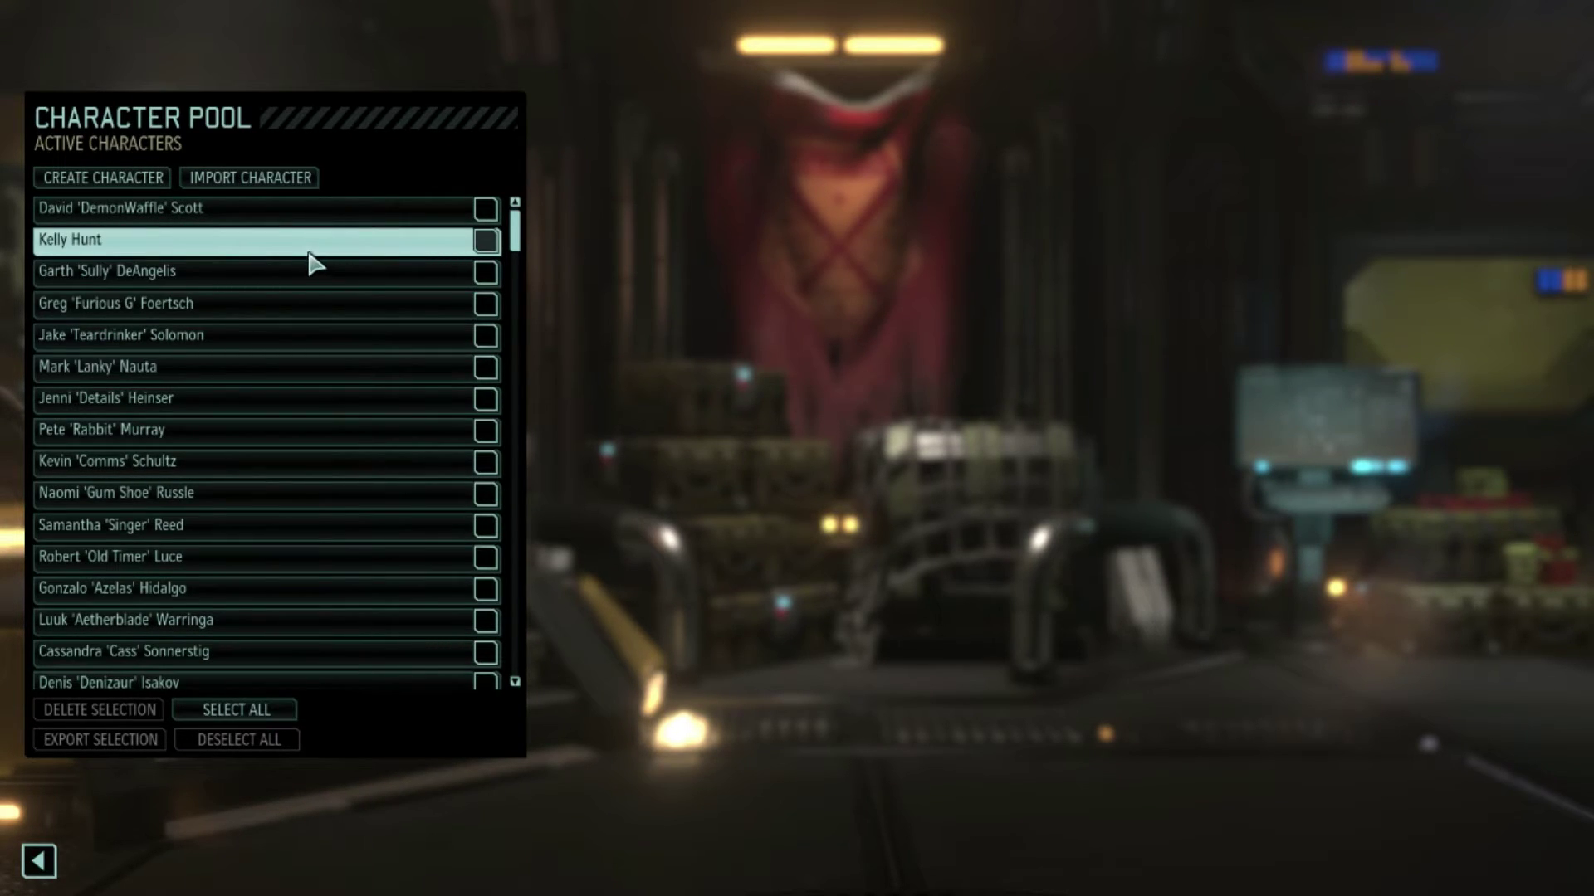
{"action": "scroll", "coordinate": [302, 267], "scroll_direction": "down", "scroll_amount": 15}
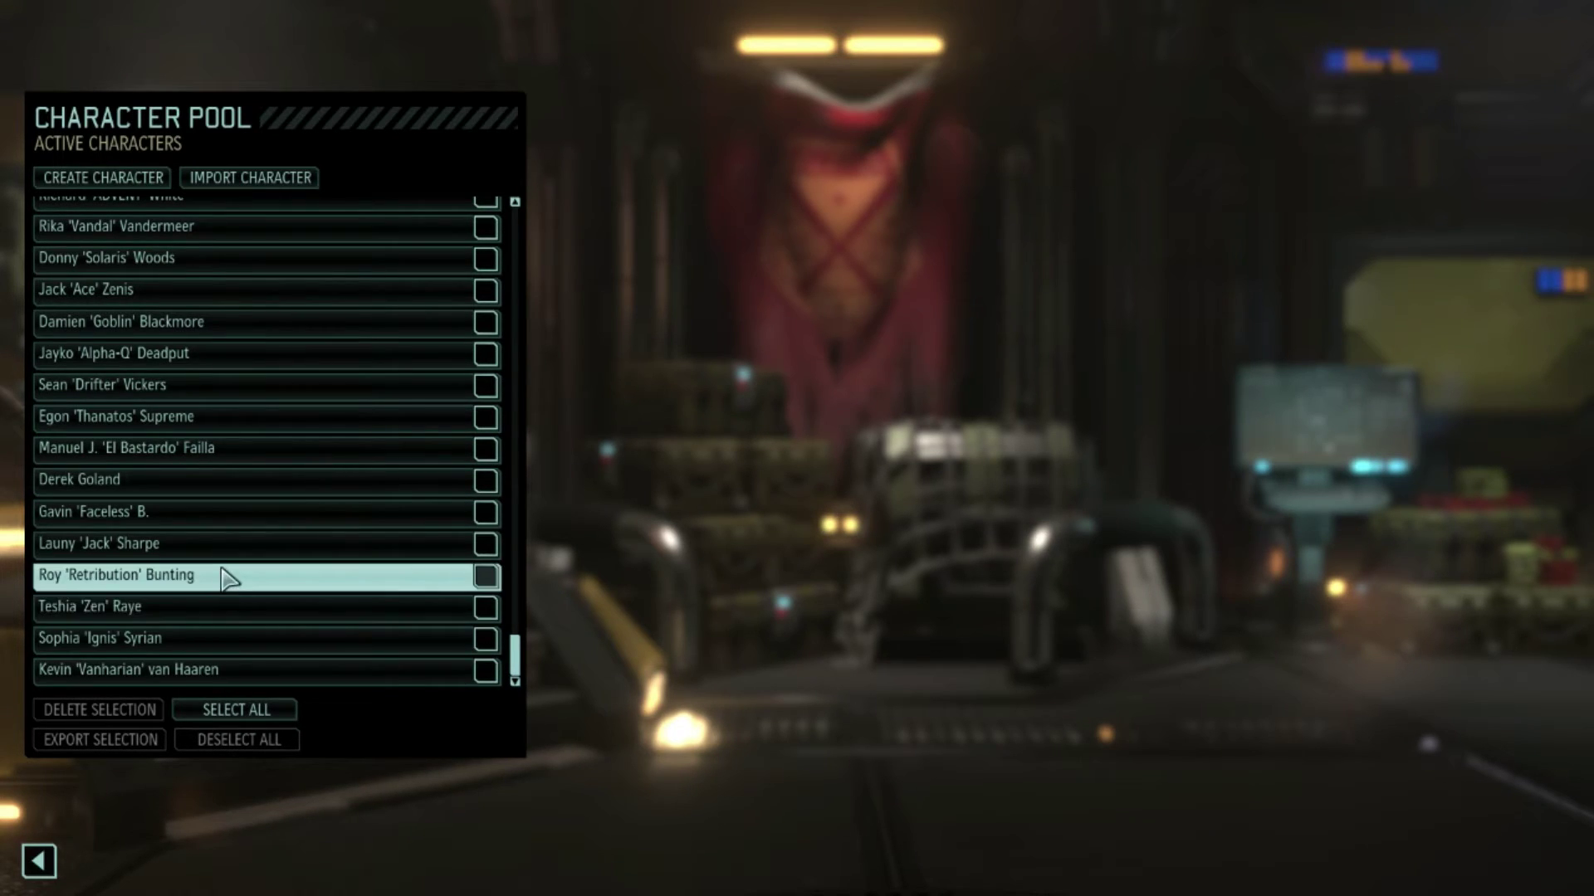
{"action": "scroll", "coordinate": [226, 564], "scroll_direction": "up", "scroll_amount": 4}
{"action": "scroll", "coordinate": [217, 534], "scroll_direction": "up", "scroll_amount": 10}
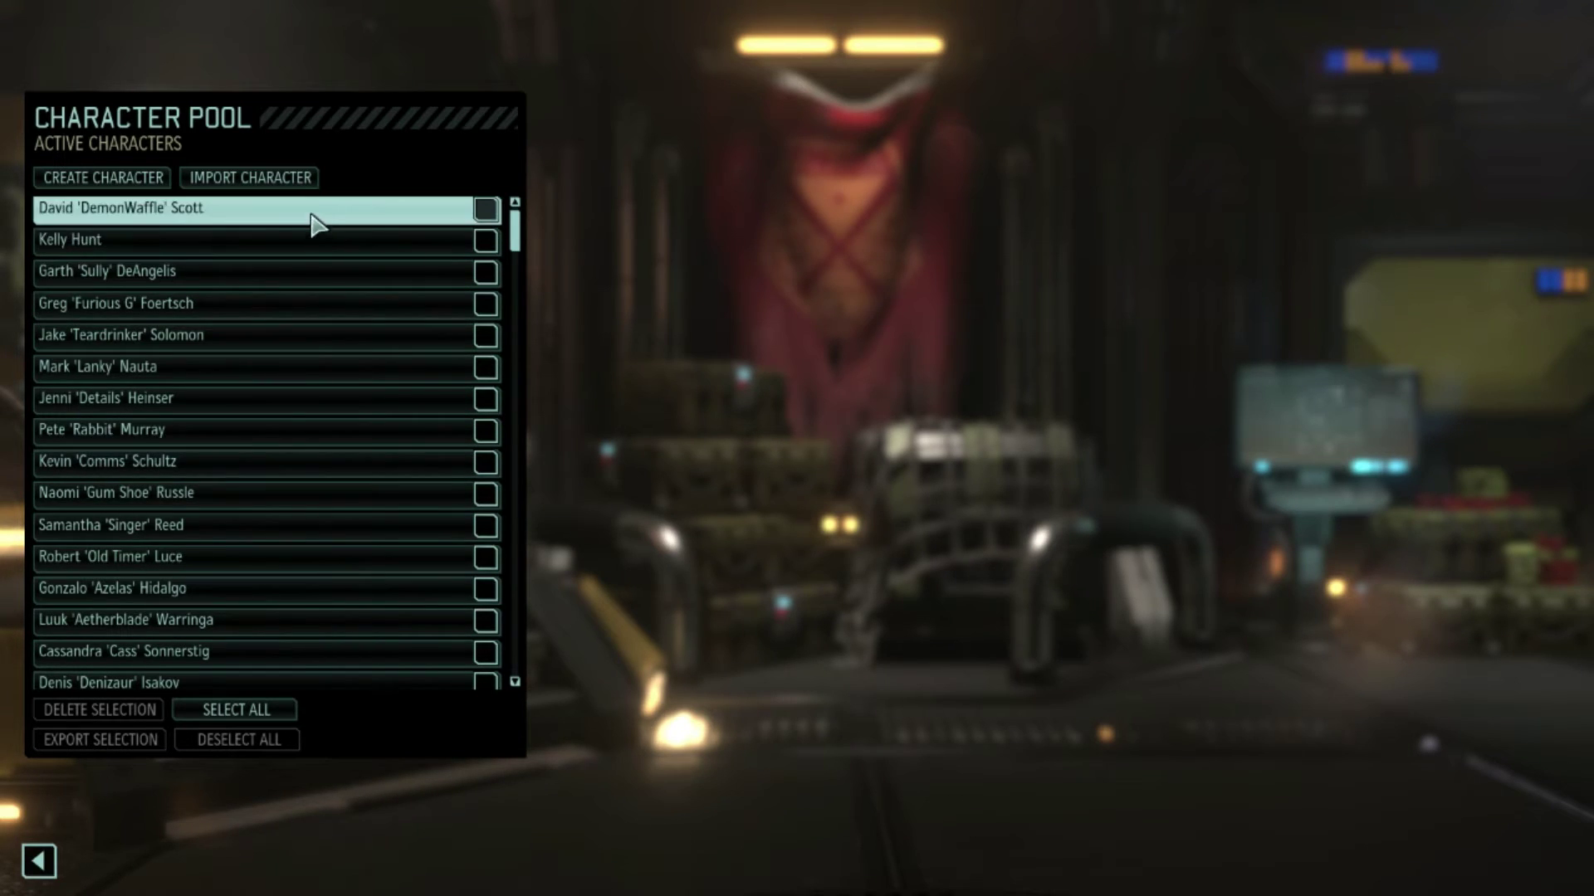
{"action": "scroll", "coordinate": [299, 307], "scroll_direction": "down", "scroll_amount": 10}
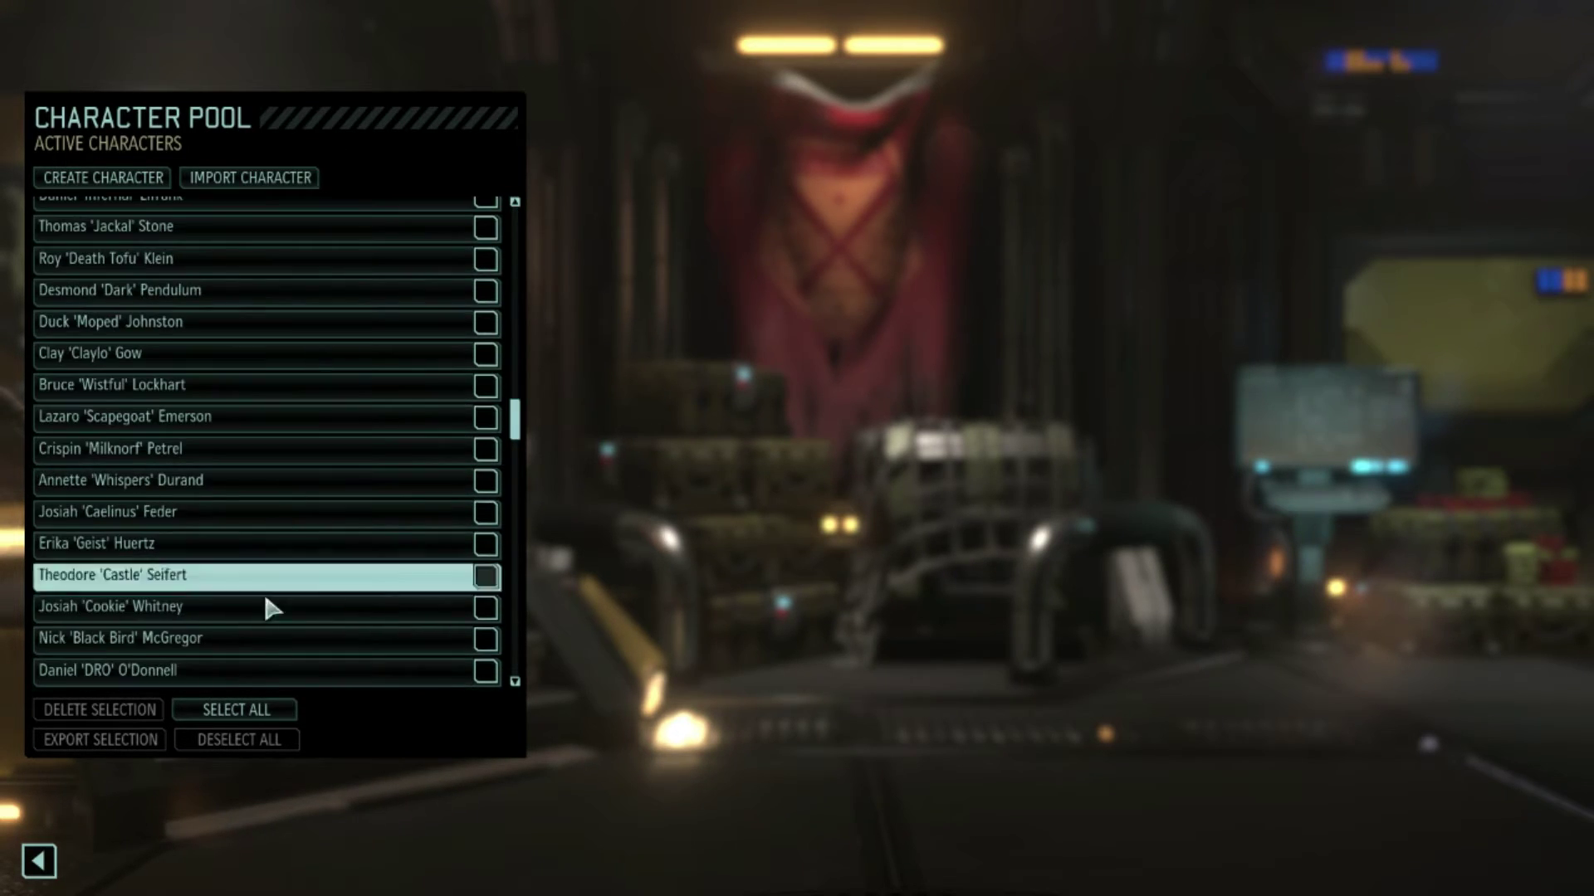
{"action": "left_click", "coordinate": [39, 859]}
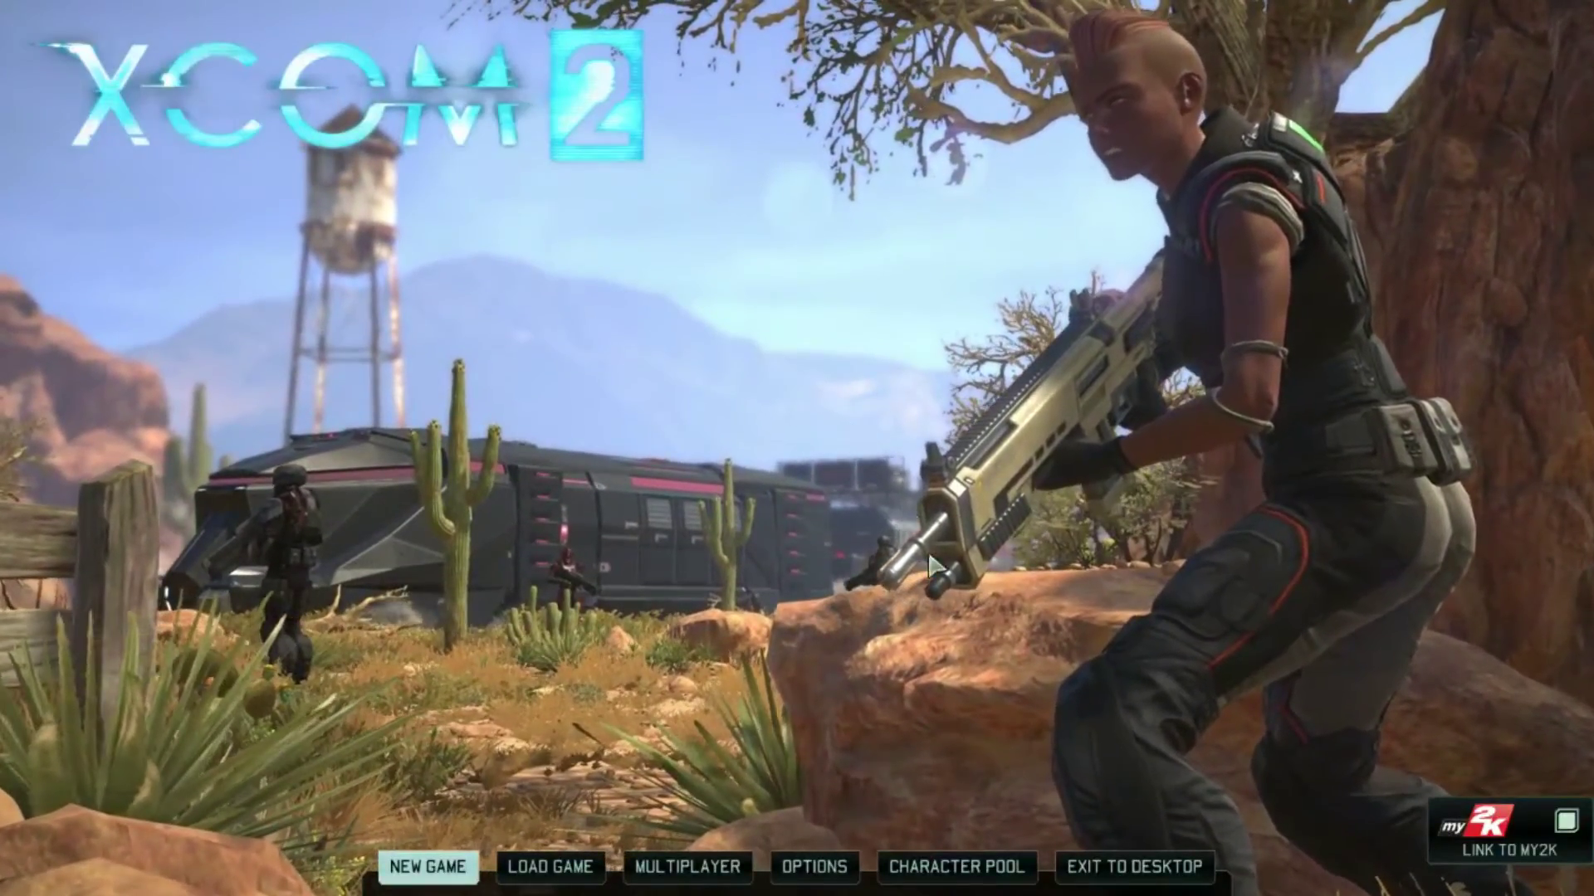
Select all Character Pool soldiers and export them to a new pool named DemonWaffle1
{"action": "left_click", "coordinate": [958, 855]}
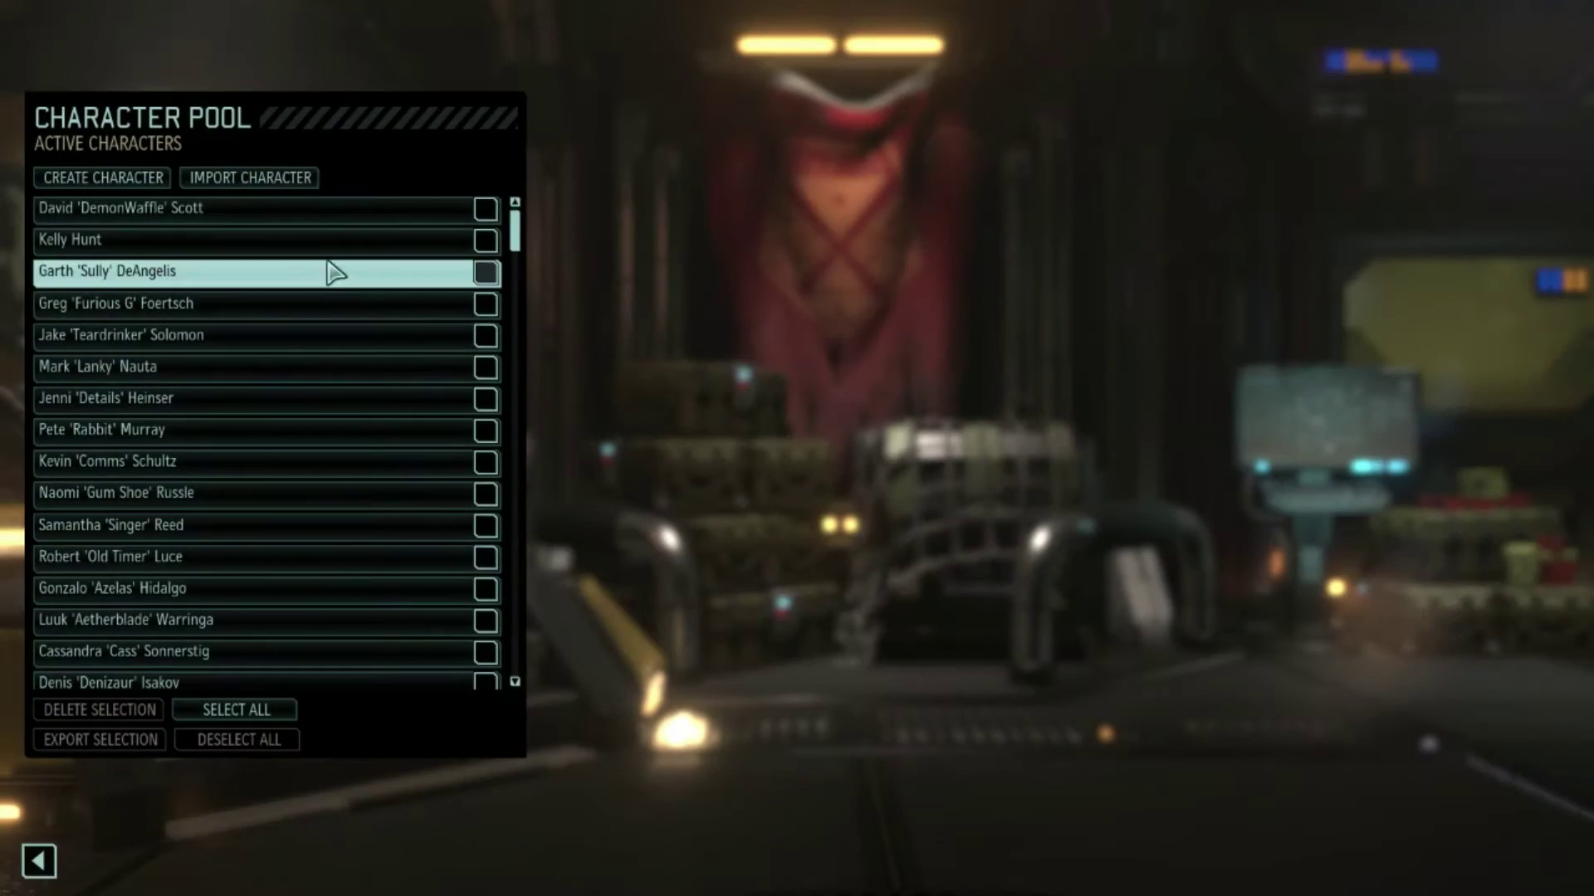
{"action": "left_click", "coordinate": [237, 710]}
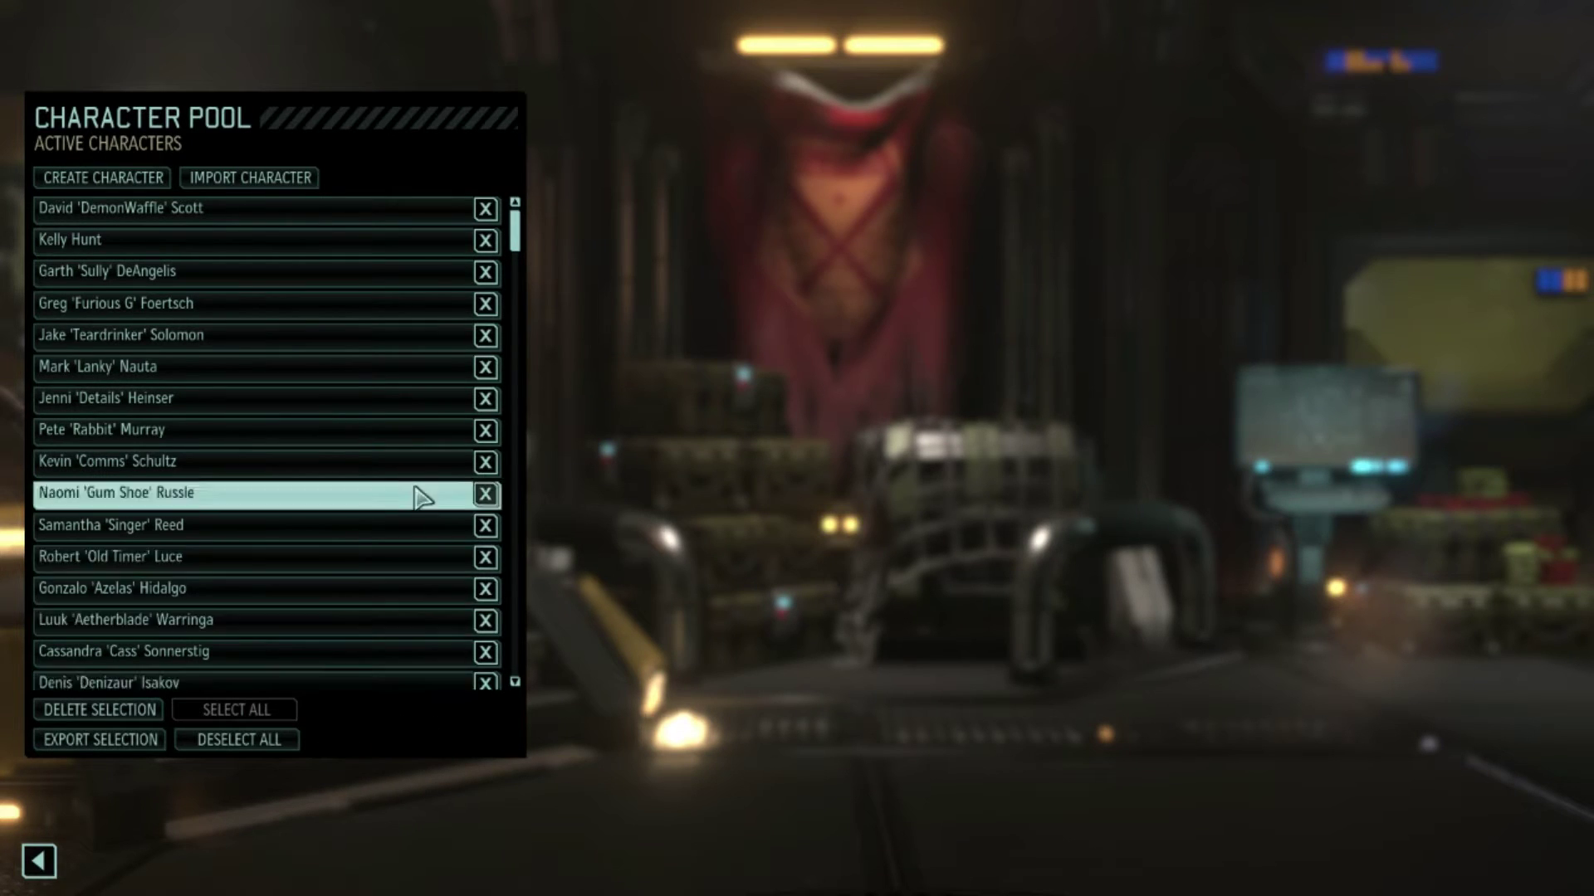
{"action": "scroll", "coordinate": [420, 506], "scroll_direction": "down", "scroll_amount": 10}
{"action": "left_click", "coordinate": [81, 738]}
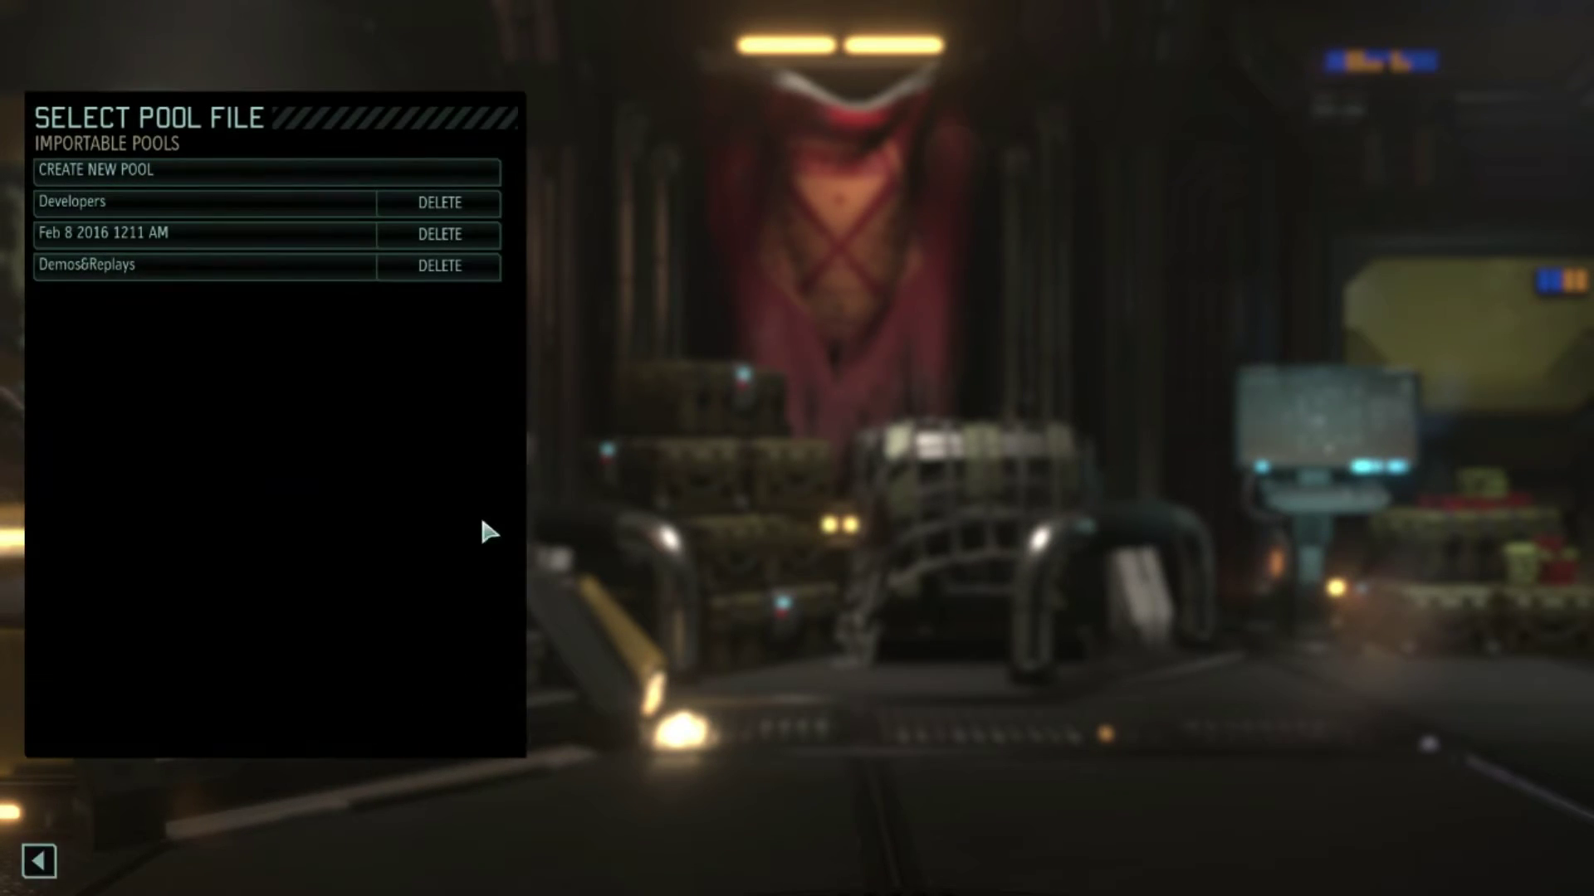
{"action": "left_click", "coordinate": [225, 174]}
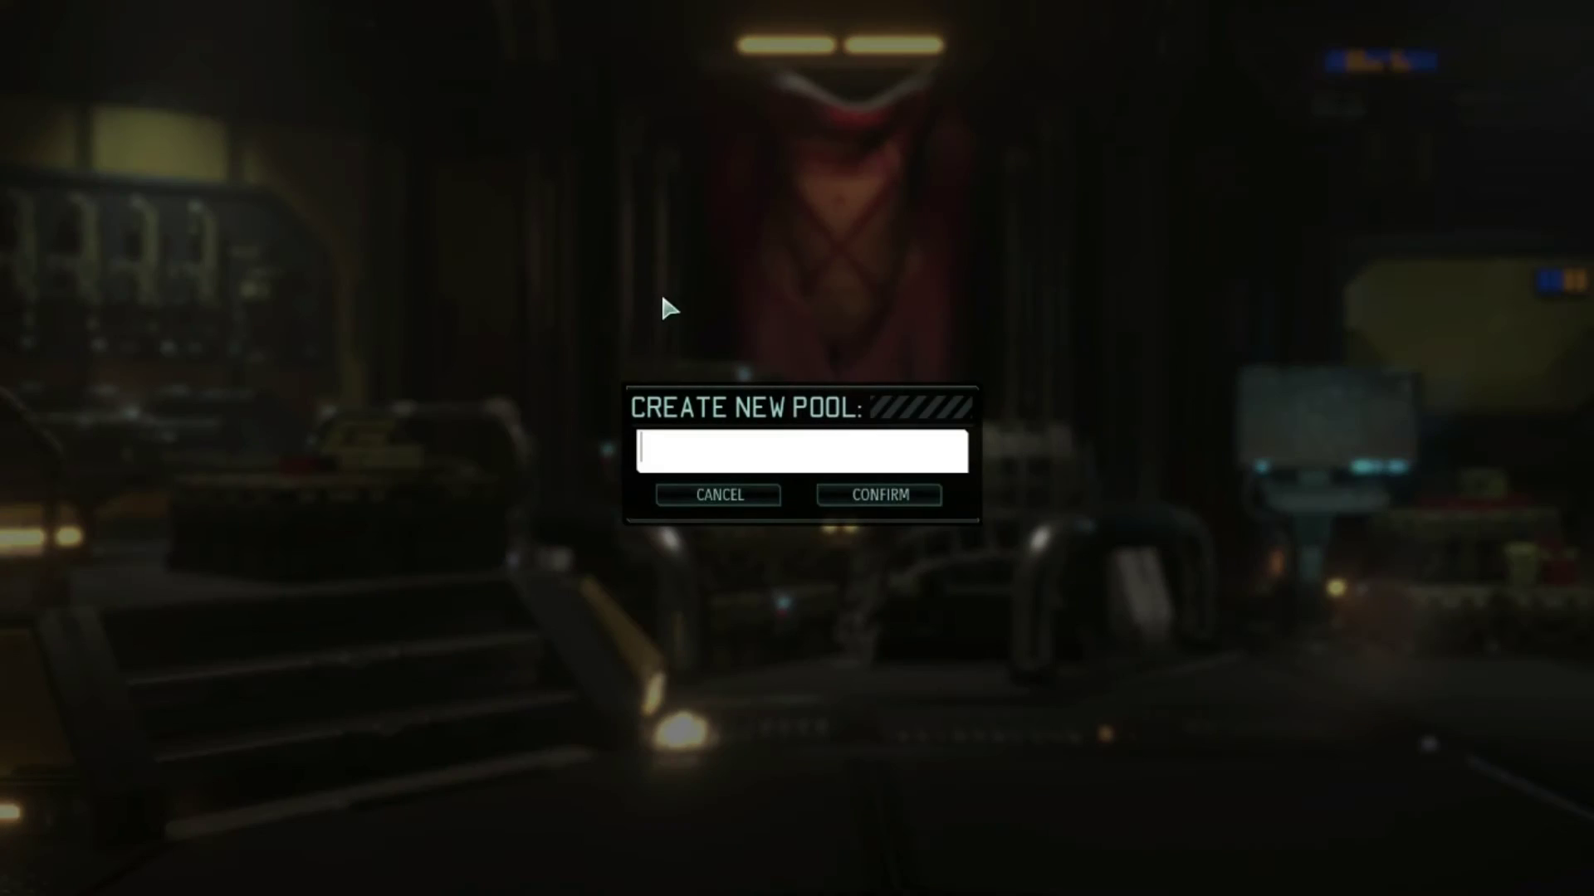
{"action": "type", "text": "DemonWaffle1"}
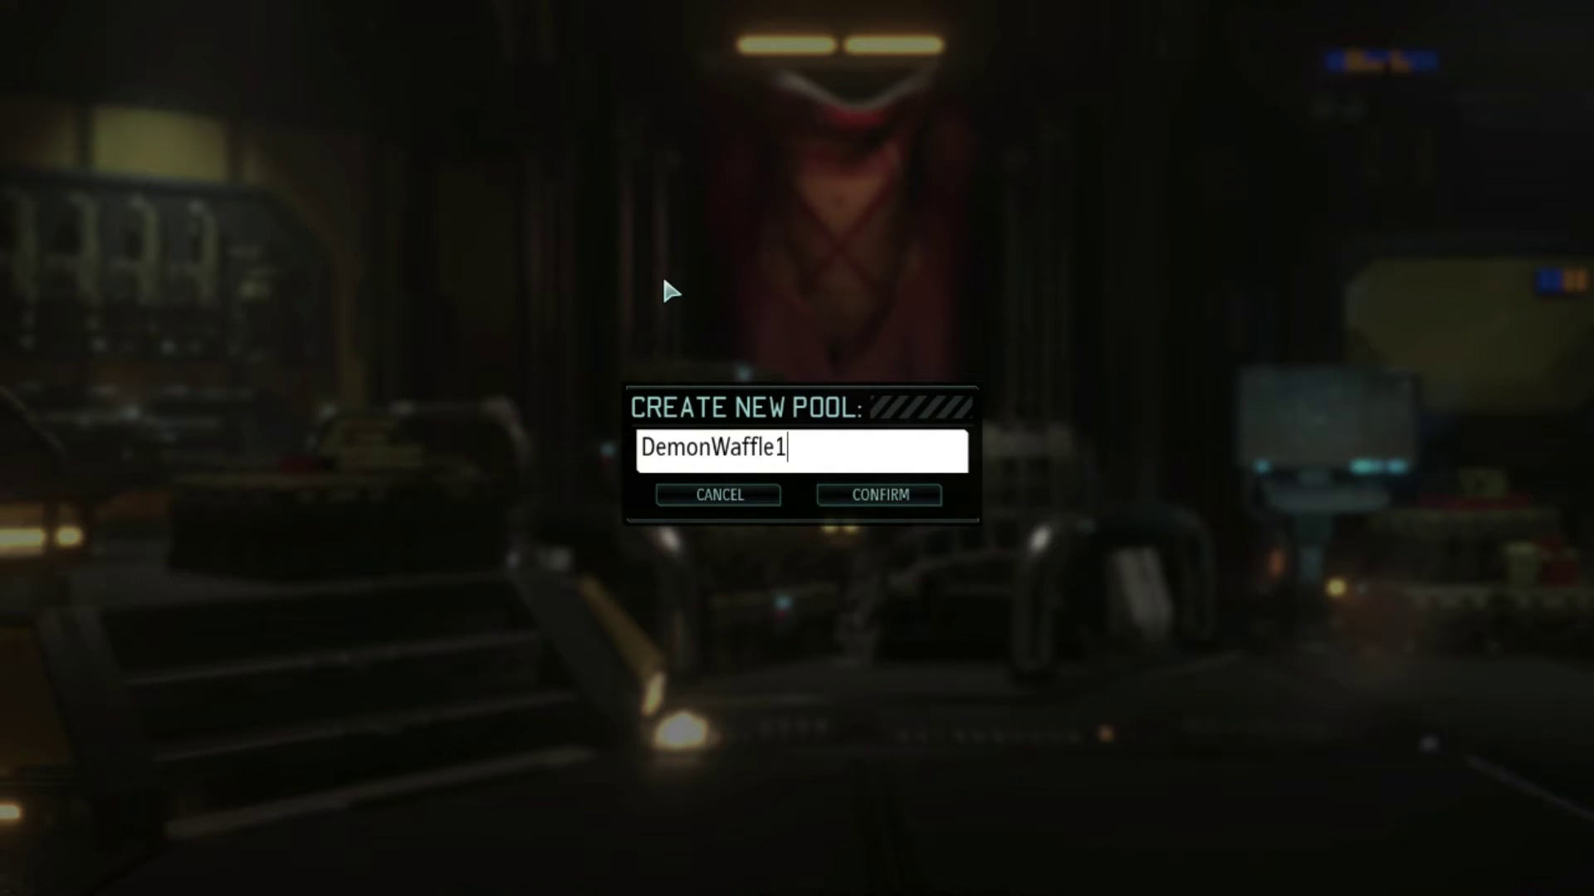
{"action": "key", "text": "Return"}
{"action": "left_click", "coordinate": [819, 488]}
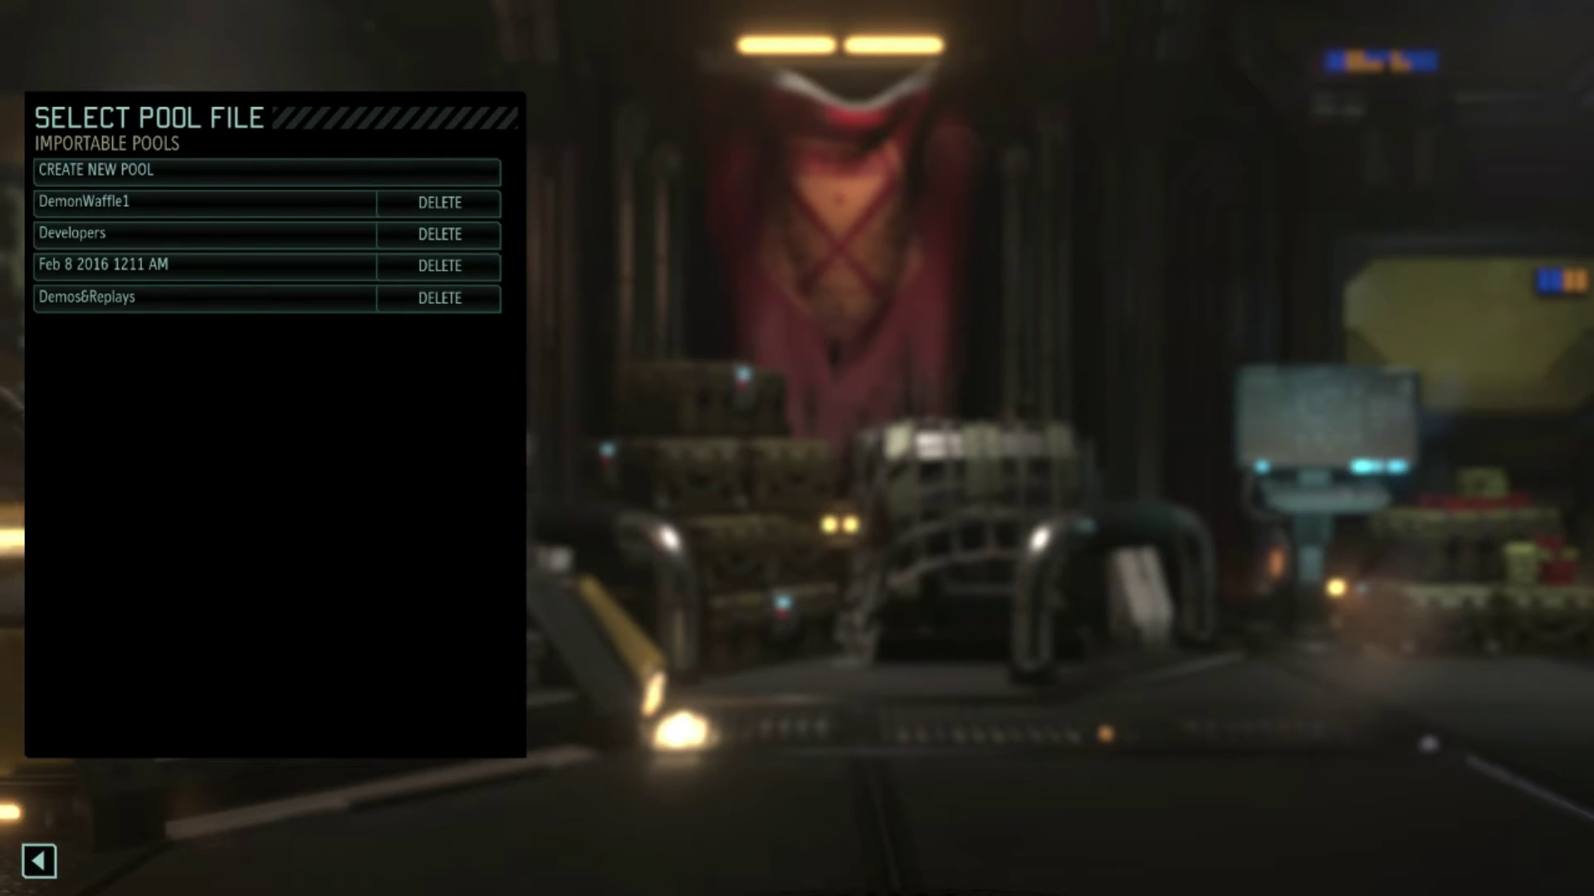
{"action": "key", "text": "alt+Tab"}
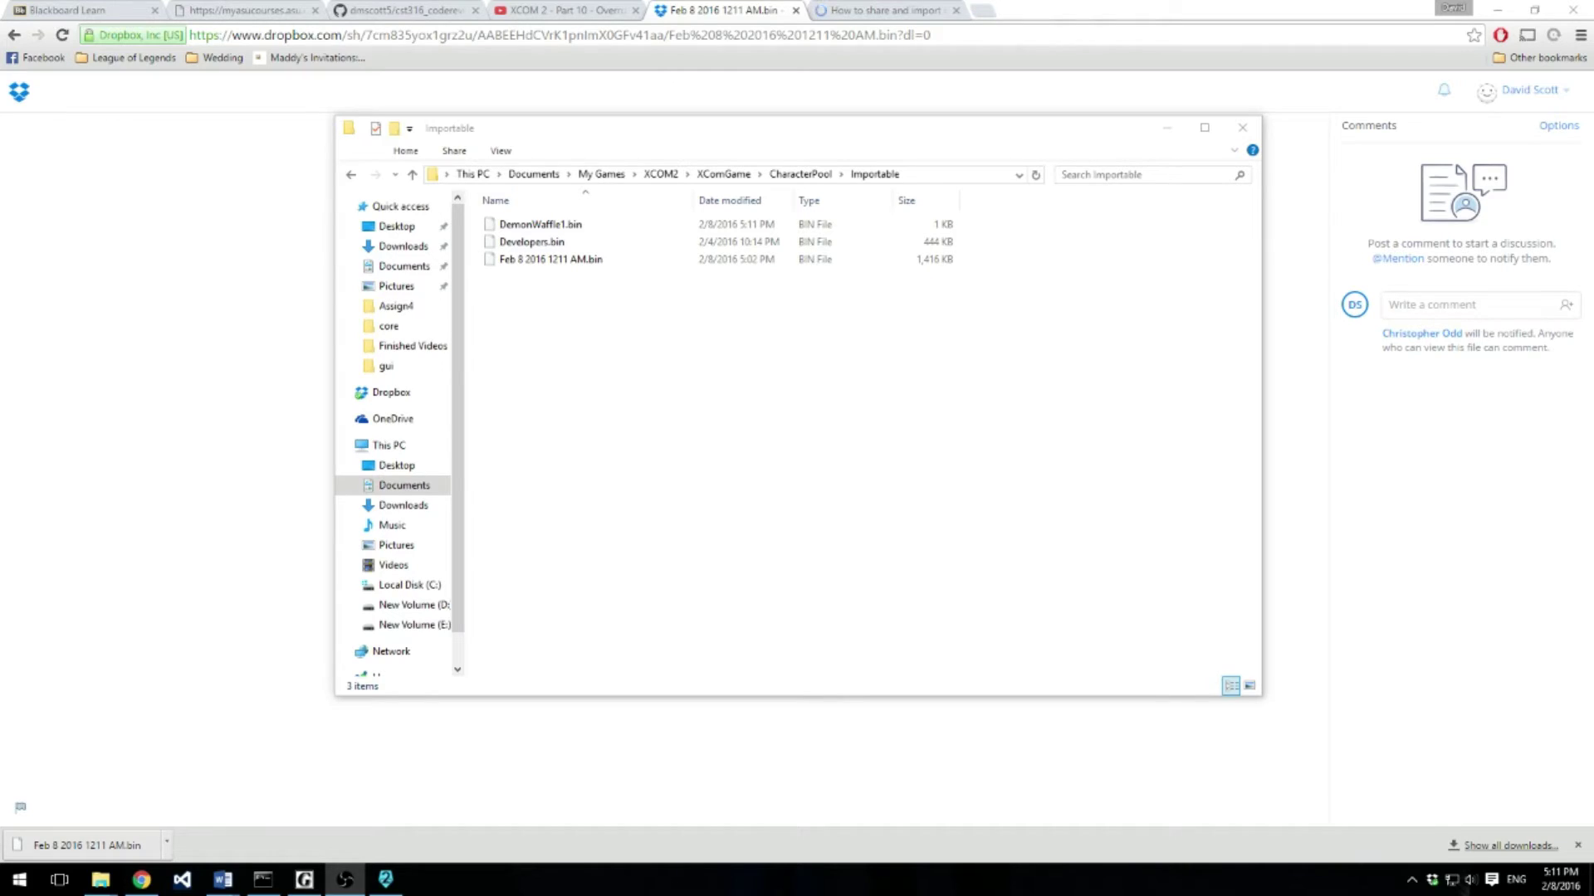
{"action": "left_click", "coordinate": [800, 174]}
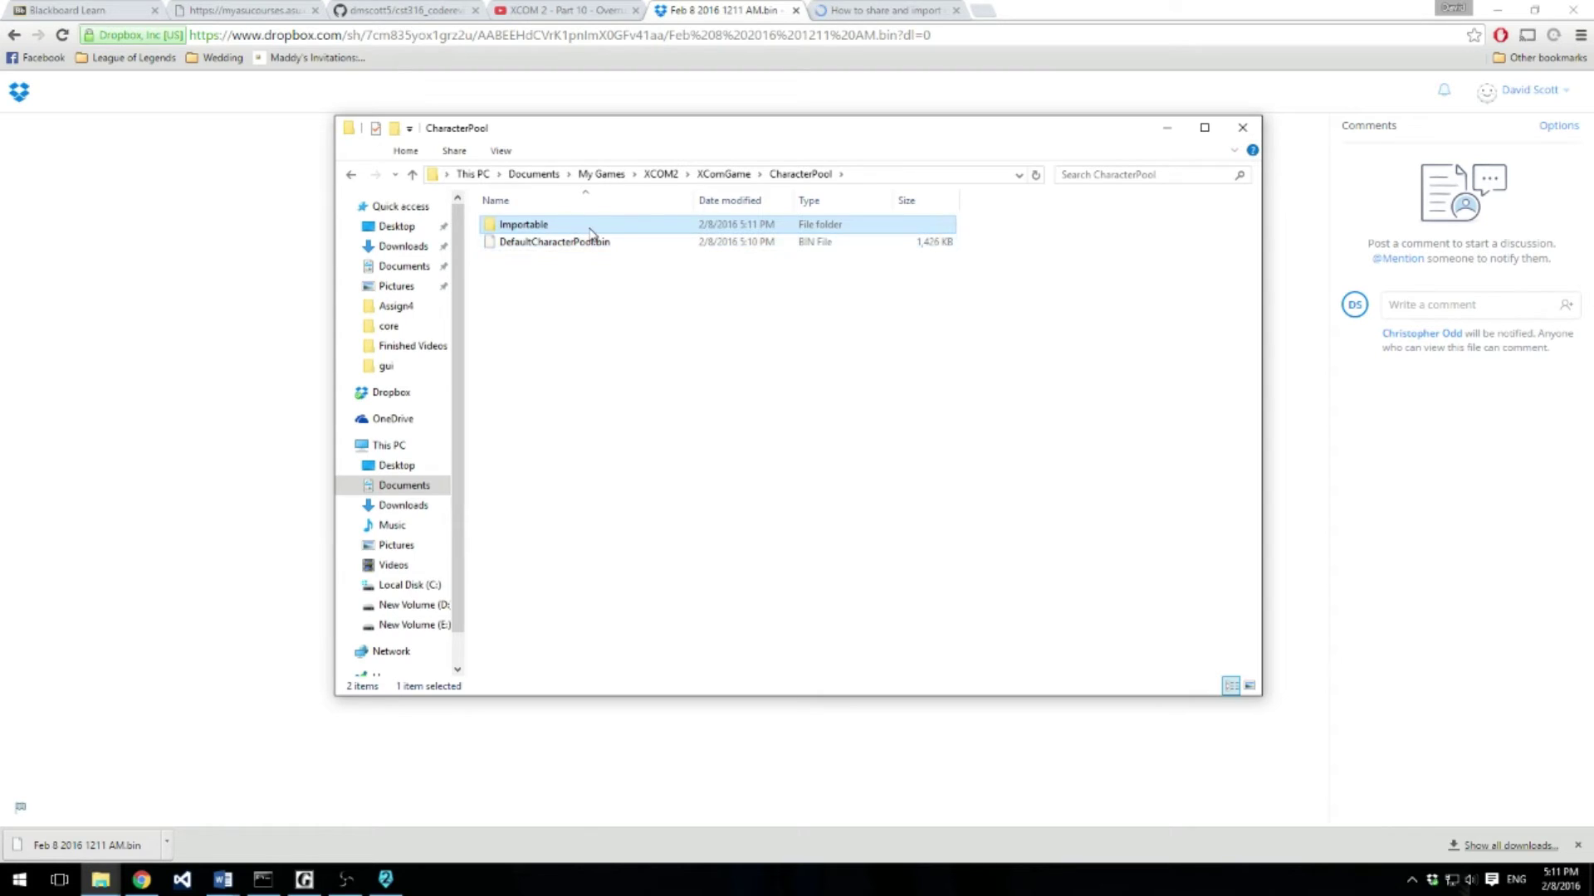
{"action": "double_click", "coordinate": [548, 224]}
{"action": "left_click", "coordinate": [574, 226]}
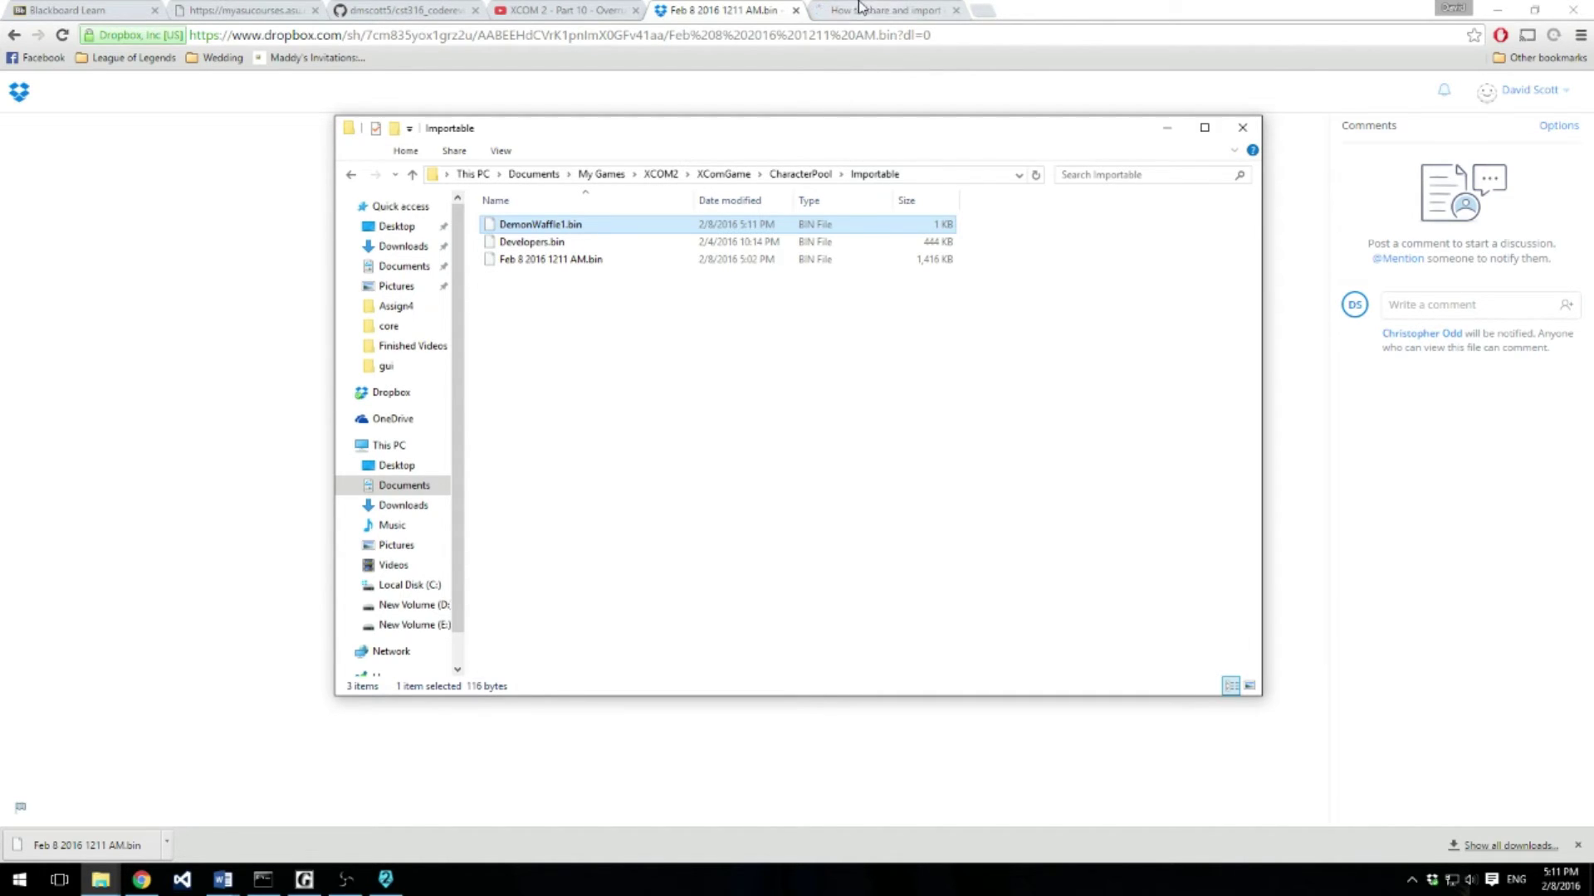
Return from the pool file page to the XCOM 2 Shared Character Pools folder
{"action": "left_click", "coordinate": [573, 9]}
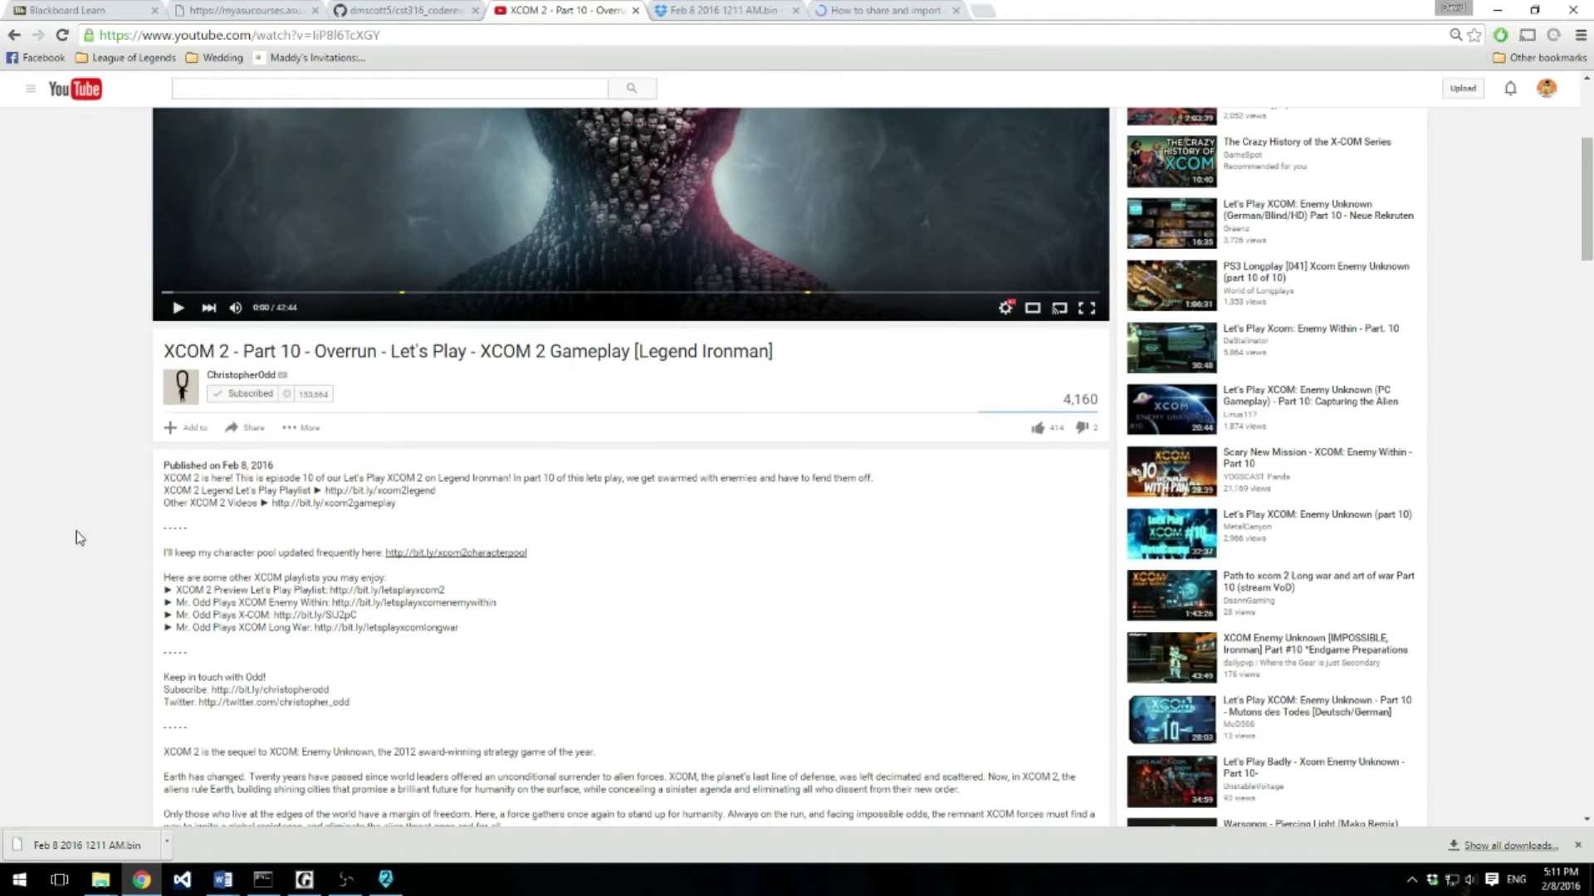
{"action": "left_click", "coordinate": [714, 11]}
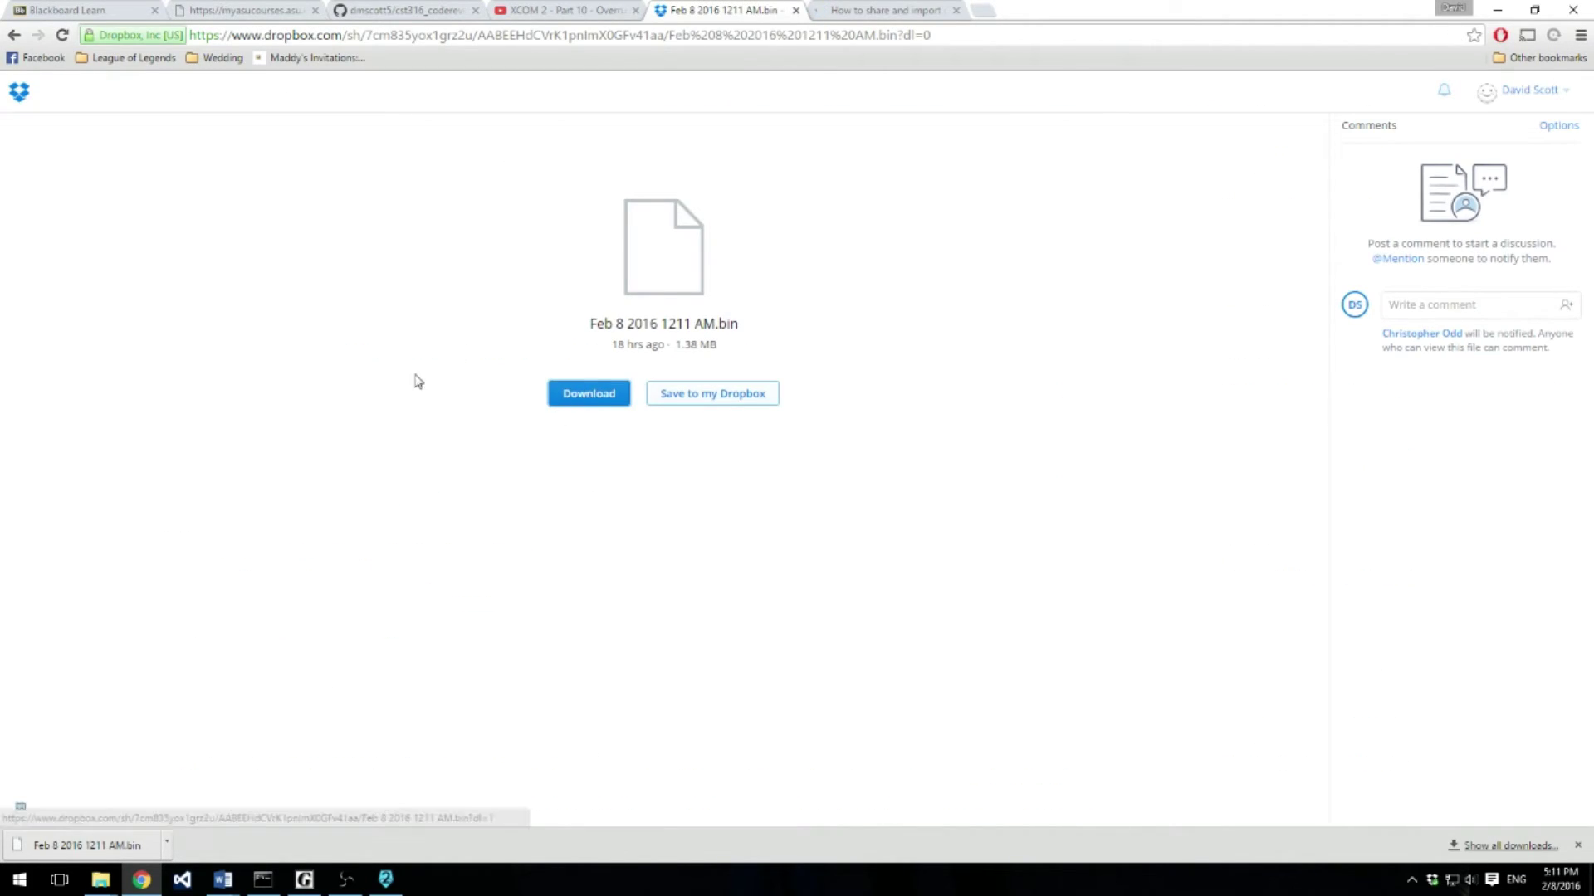
{"action": "left_click", "coordinate": [13, 36]}
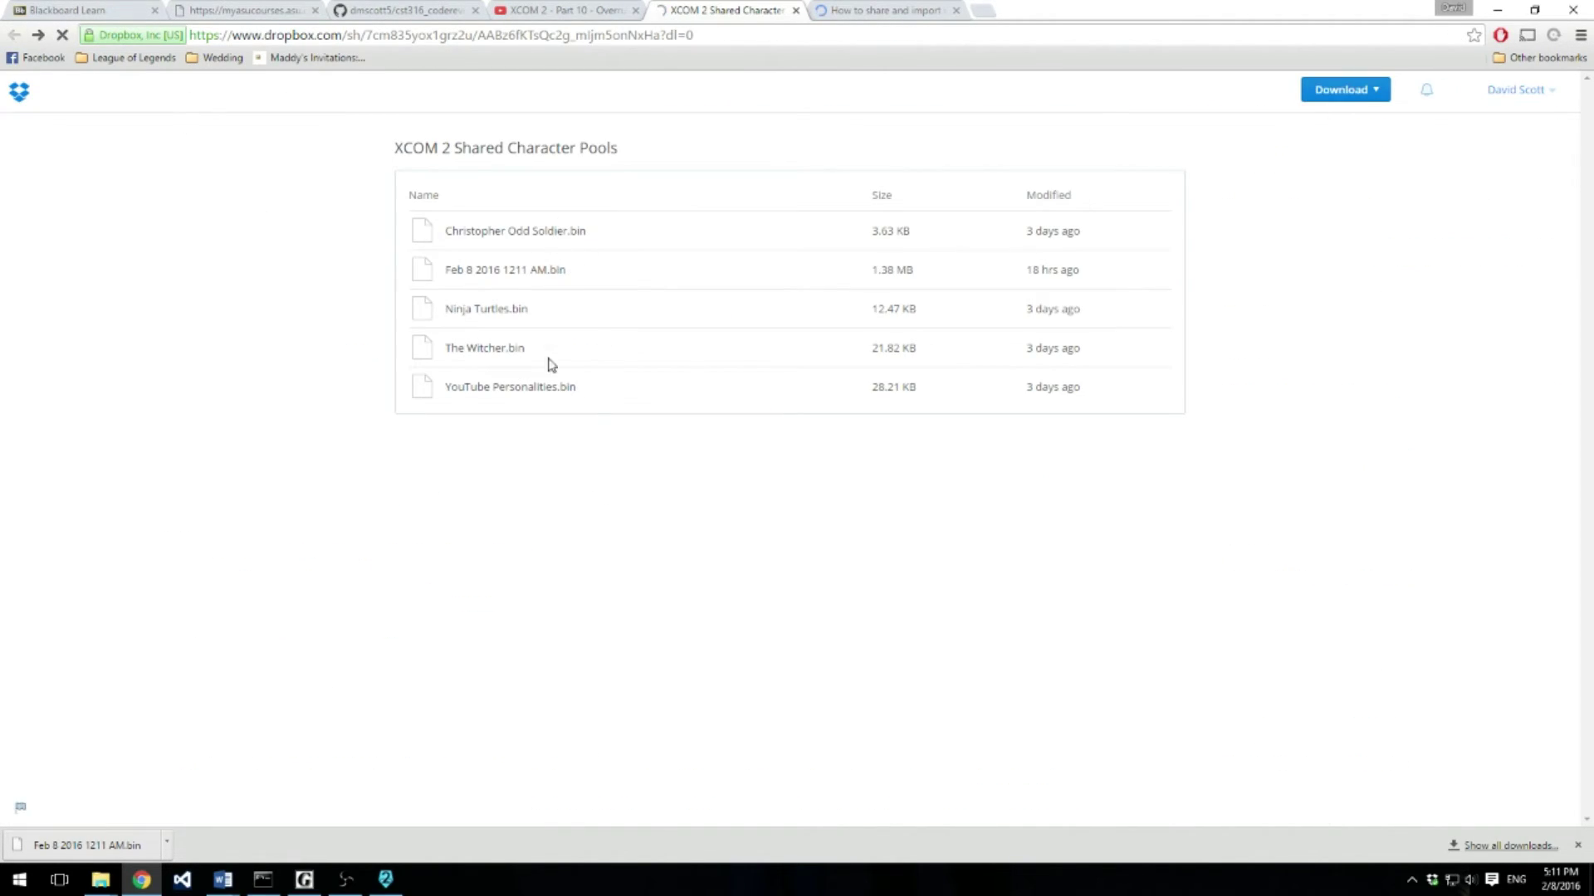